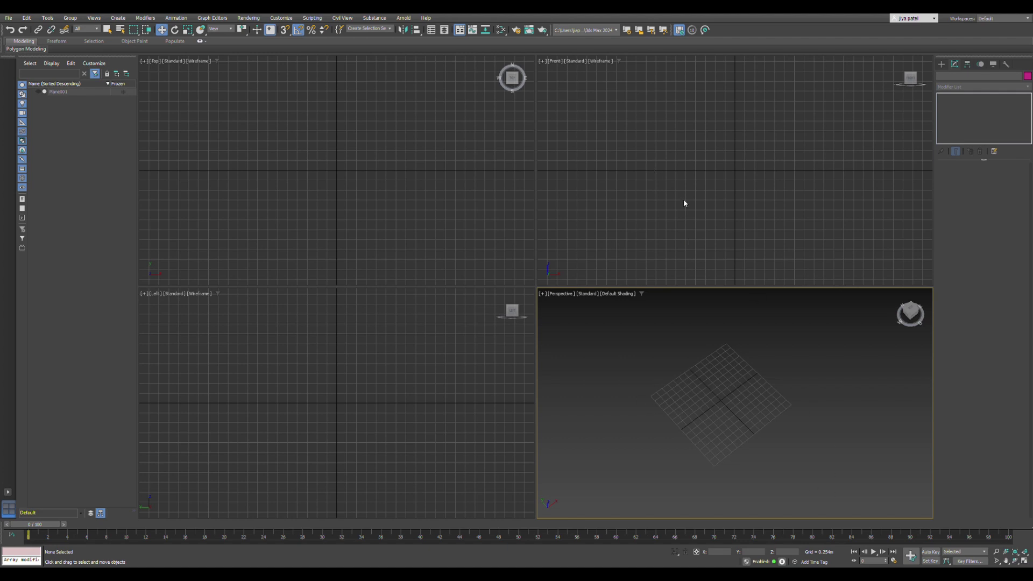
Step: Create a plane about 6.15 m long and 6.29 m wide in the perspective view
scroll(708, 438, up, 3)
scroll(706, 374, down, 3)
scroll(708, 405, up, 3)
scroll(697, 355, down, 3)
scroll(699, 430, up, 3)
alt+middle_drag(700, 432, 722, 430)
click(941, 65)
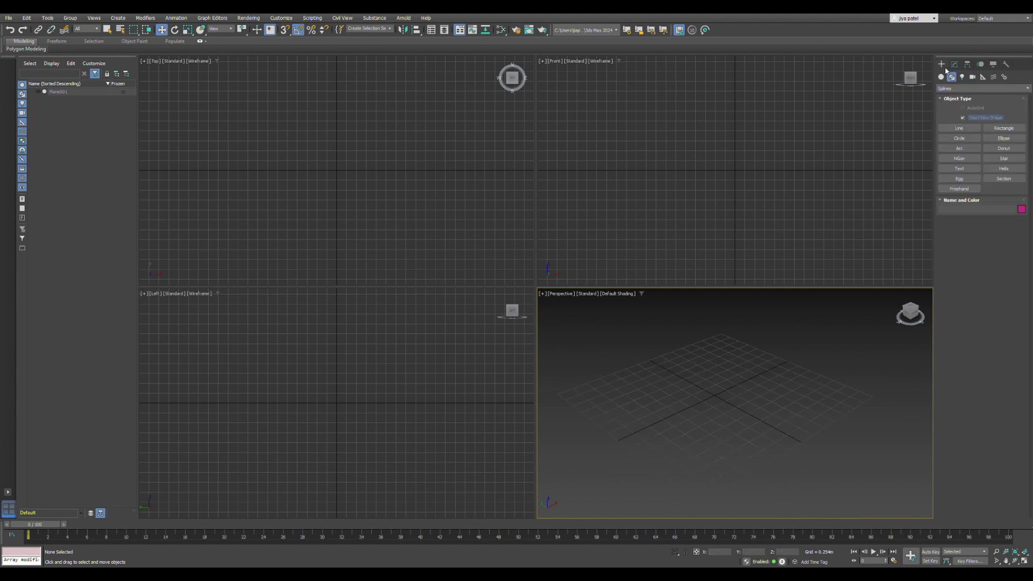
scroll(671, 376, down, 3)
scroll(741, 376, up, 2)
click(941, 77)
click(1021, 159)
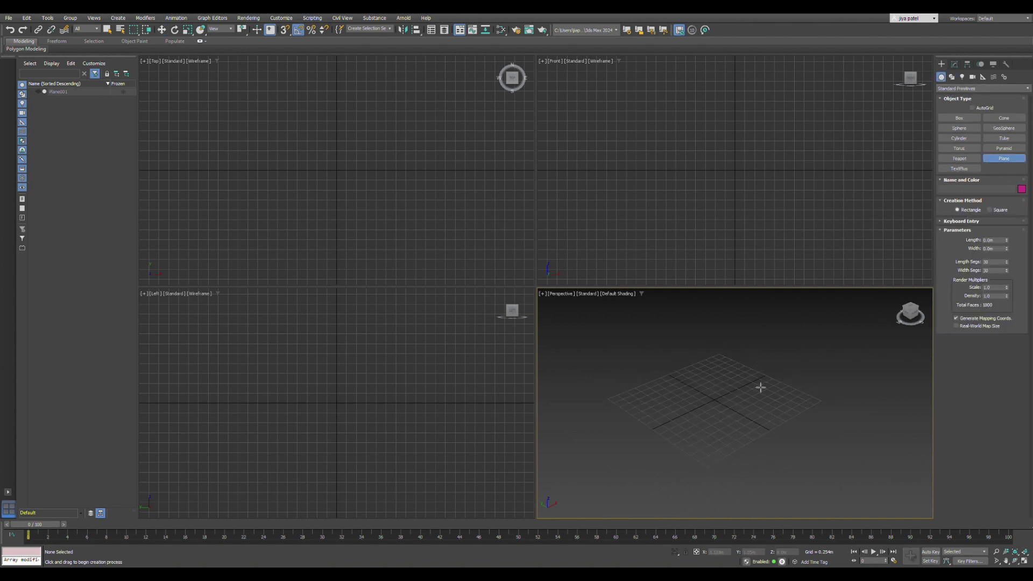
scroll(753, 393, down, 2)
drag(615, 389, 861, 395)
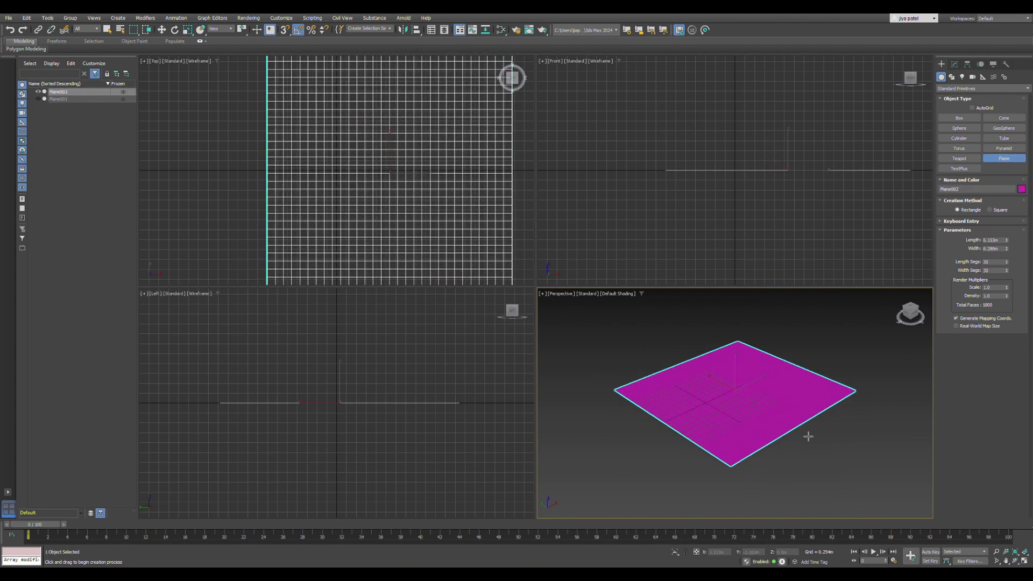
Step: Set both the length and width segments of the new plane to 60
double_click(994, 262)
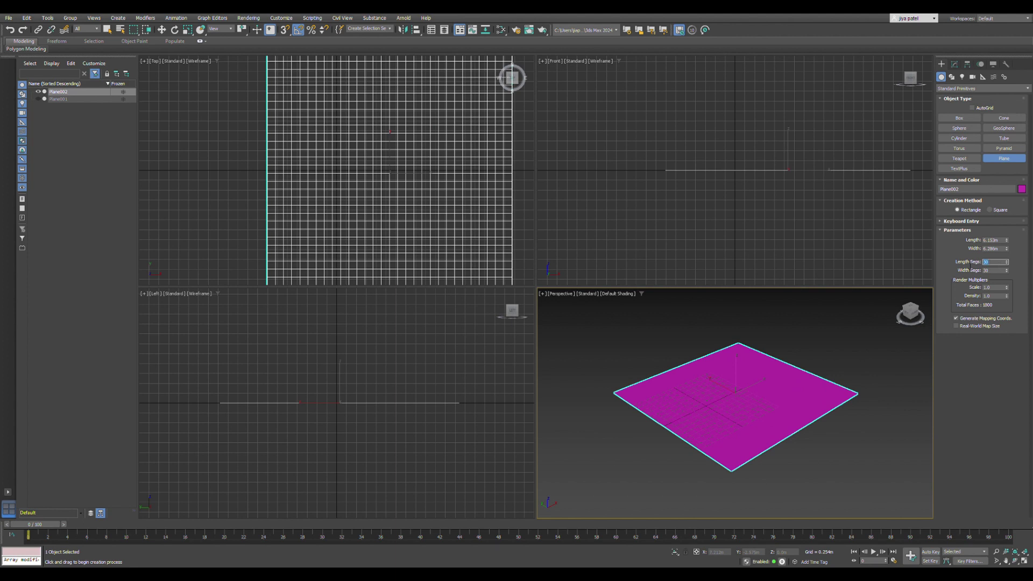
double_click(986, 271)
text(60)
key(Return)
text(6)
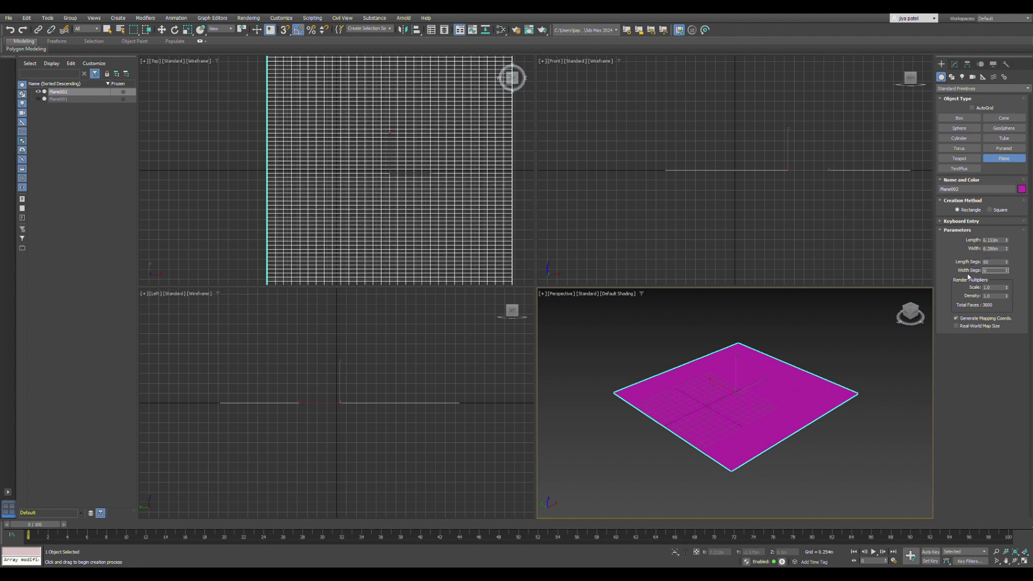
key(Return)
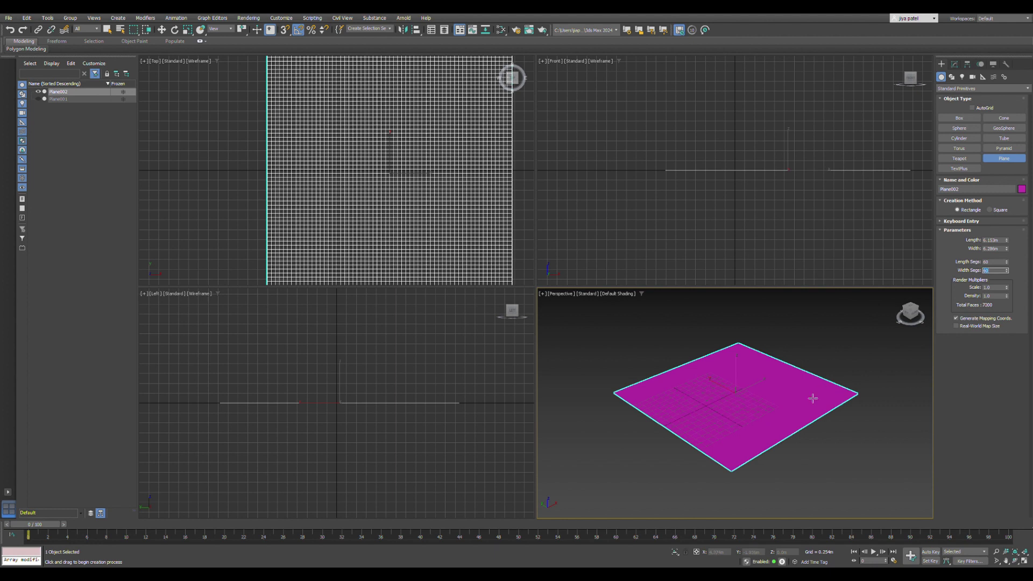
Step: Apply a Noise modifier to the plane
click(954, 65)
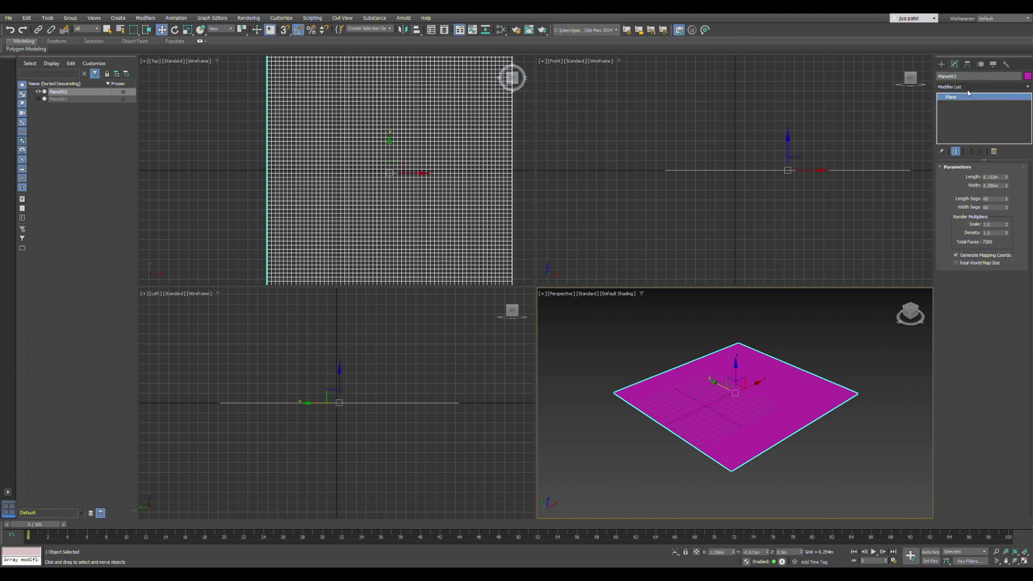
text(noise)
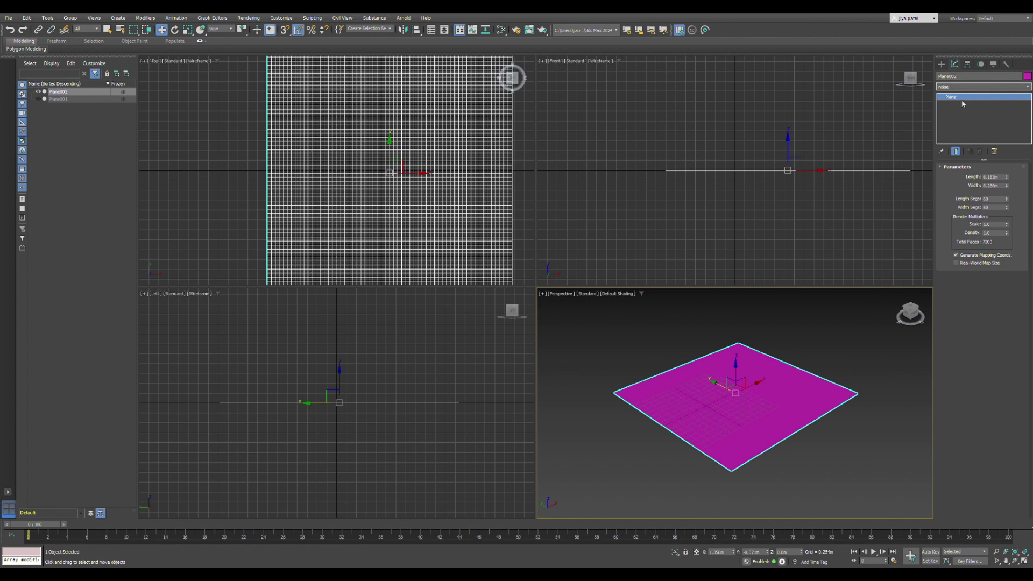
key(Return)
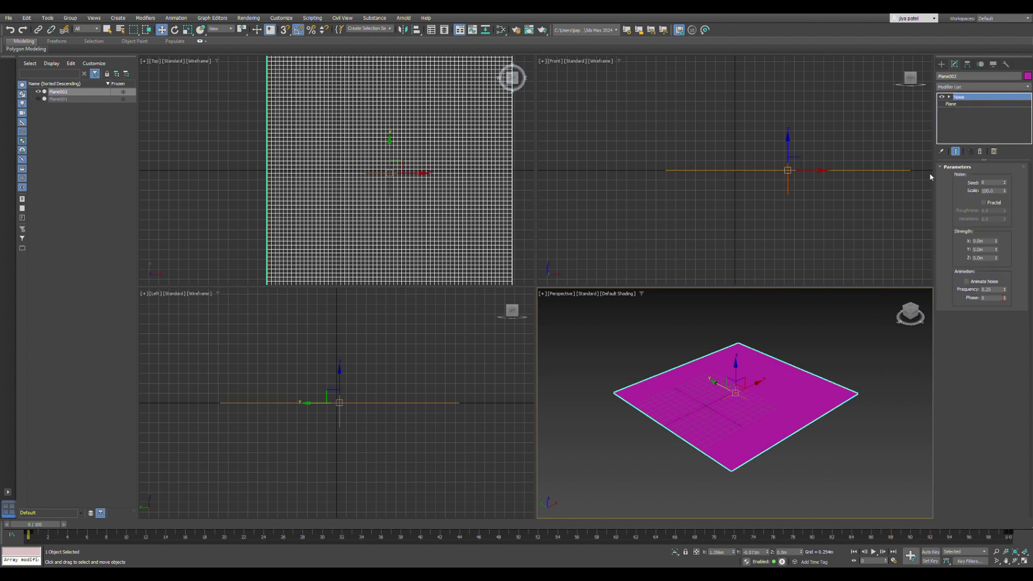
Step: Try Noise Z strengths of 2 m and 1 m on the plane
scroll(754, 376, up, 3)
scroll(753, 379, down, 3)
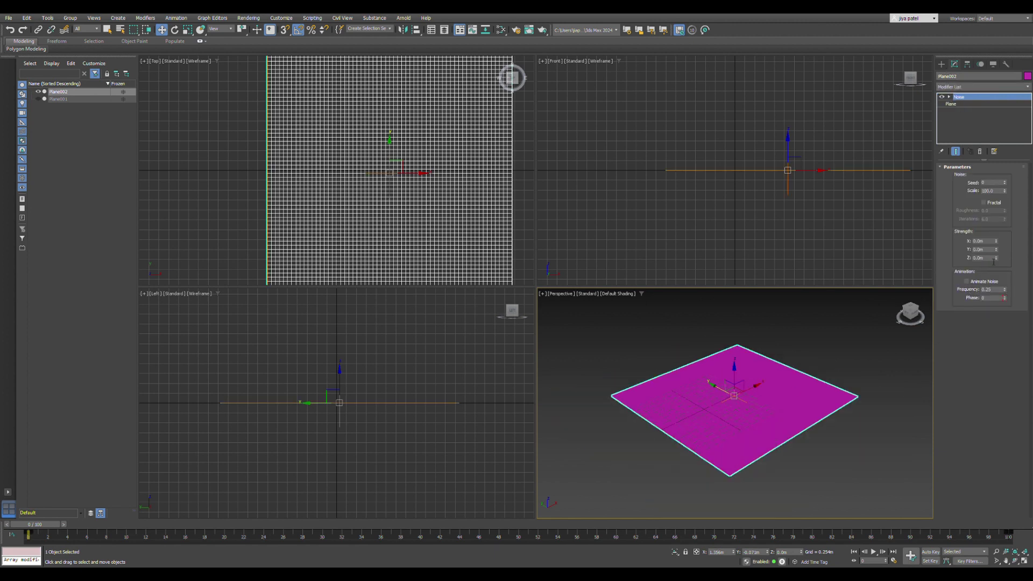
drag(997, 261, 957, 261)
text(2)
key(Return)
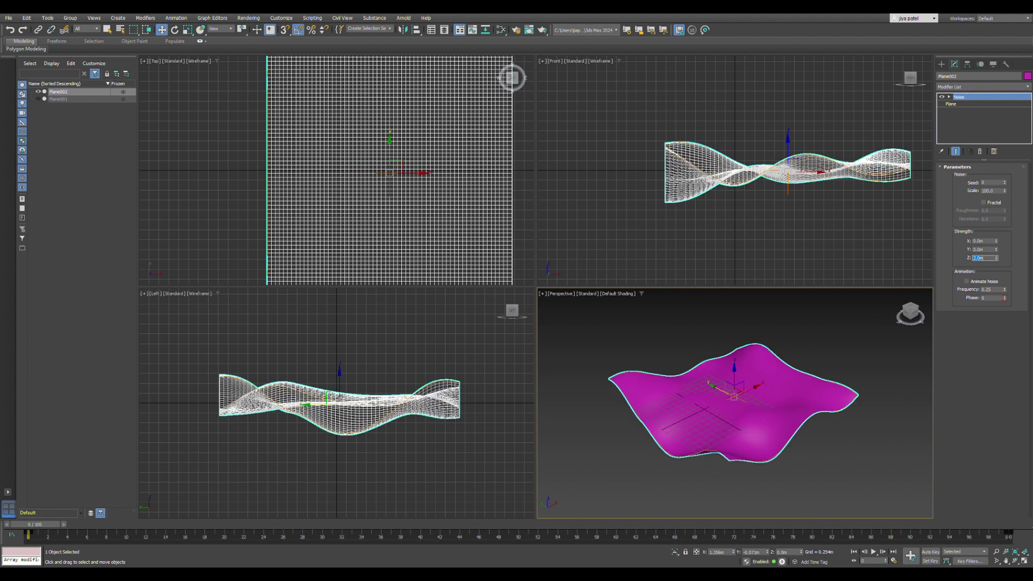
scroll(775, 407, down, 3)
scroll(775, 407, up, 3)
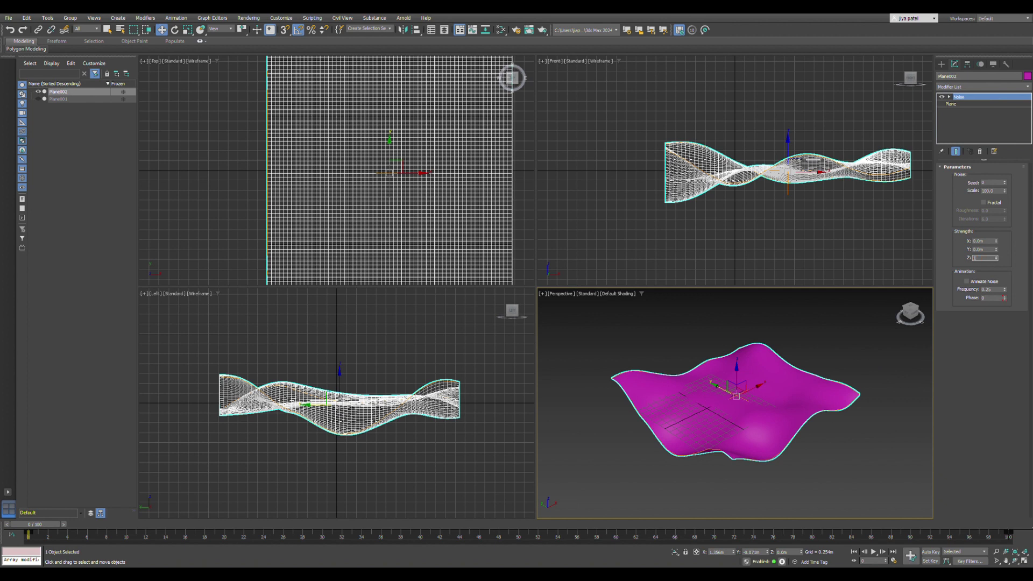
text(1)
key(Return)
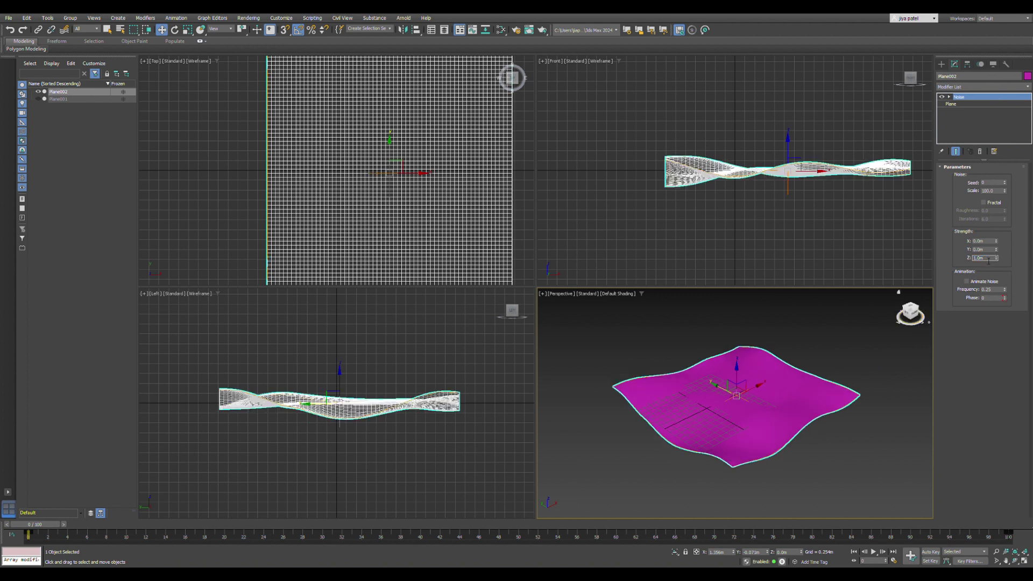
Step: Set the Noise scale to 72 and adjust its Z strength to about 1.16 m
drag(997, 260, 997, 228)
scroll(765, 411, up, 2)
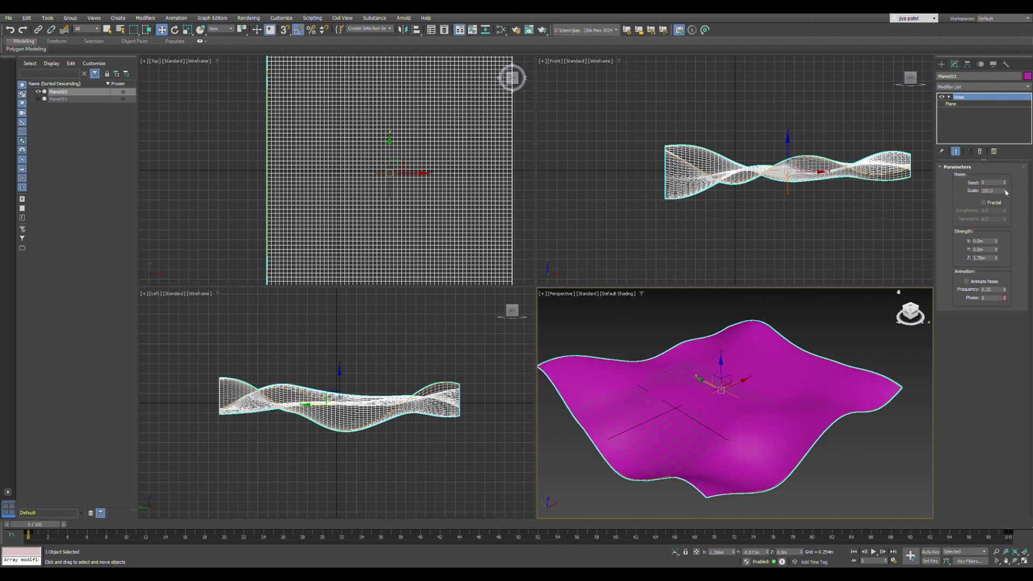
mouse_move(1005, 191)
mouse_down()
mouse_move(1006, 175)
mouse_move(1003, 204)
mouse_up()
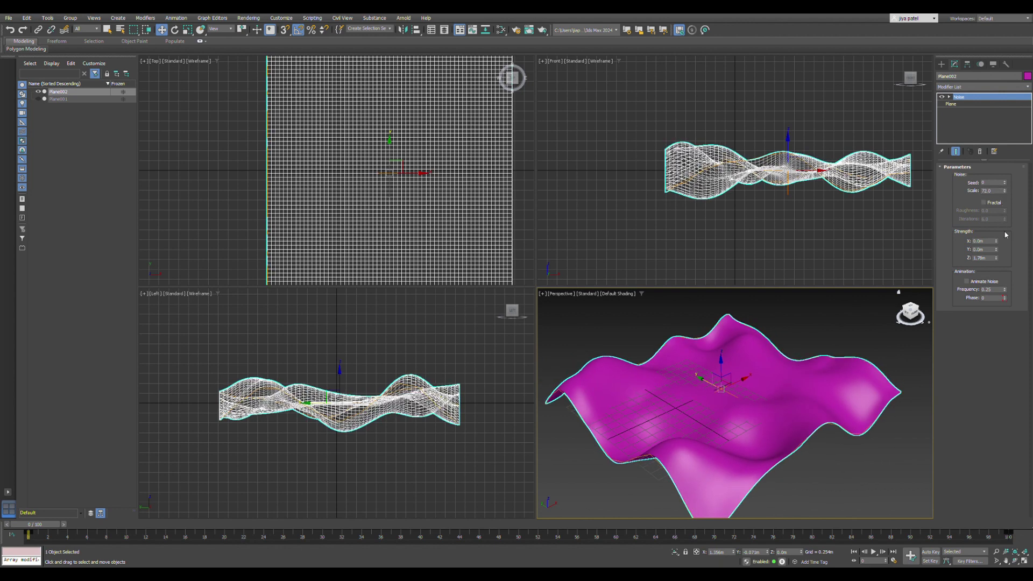
drag(996, 258, 1001, 276)
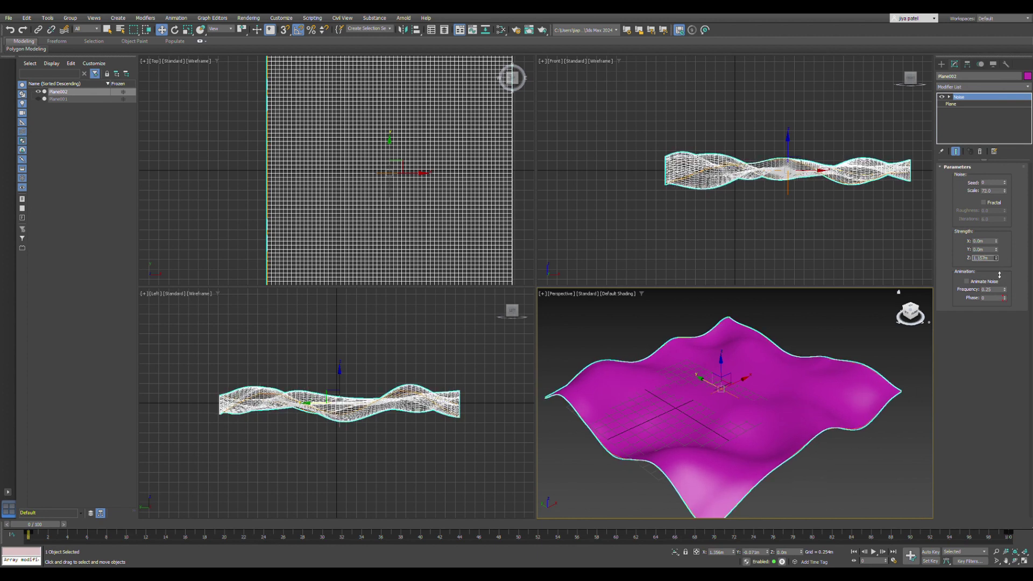
Step: Examine the wavy plane's shape in the viewports and leave it deselected
scroll(679, 478, down, 3)
click(745, 404)
scroll(745, 405, up, 3)
scroll(700, 431, down, 3)
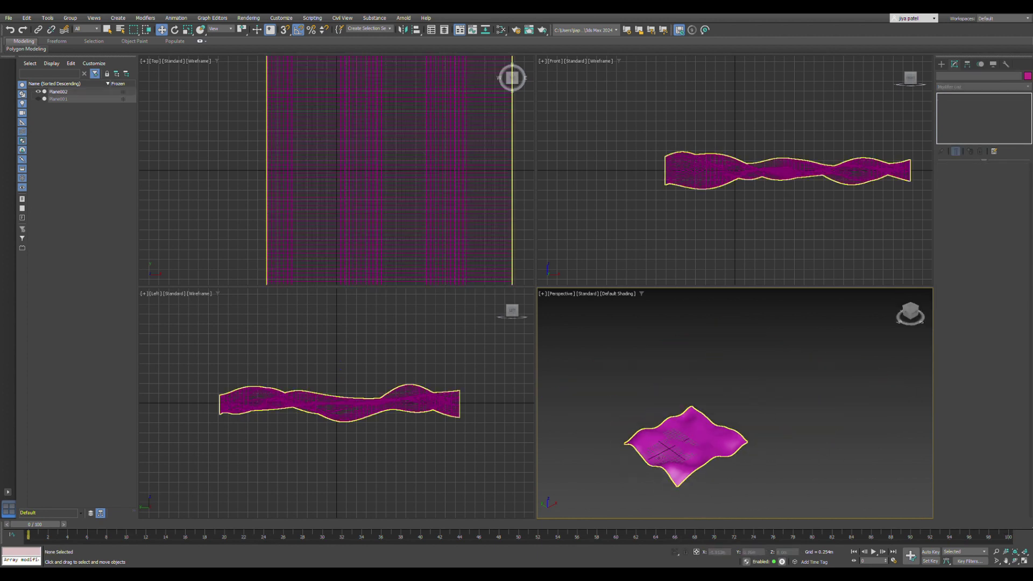
scroll(699, 430, up, 4)
scroll(342, 208, down, 3)
scroll(341, 208, up, 2)
scroll(704, 339, up, 3)
scroll(681, 409, down, 3)
click(681, 409)
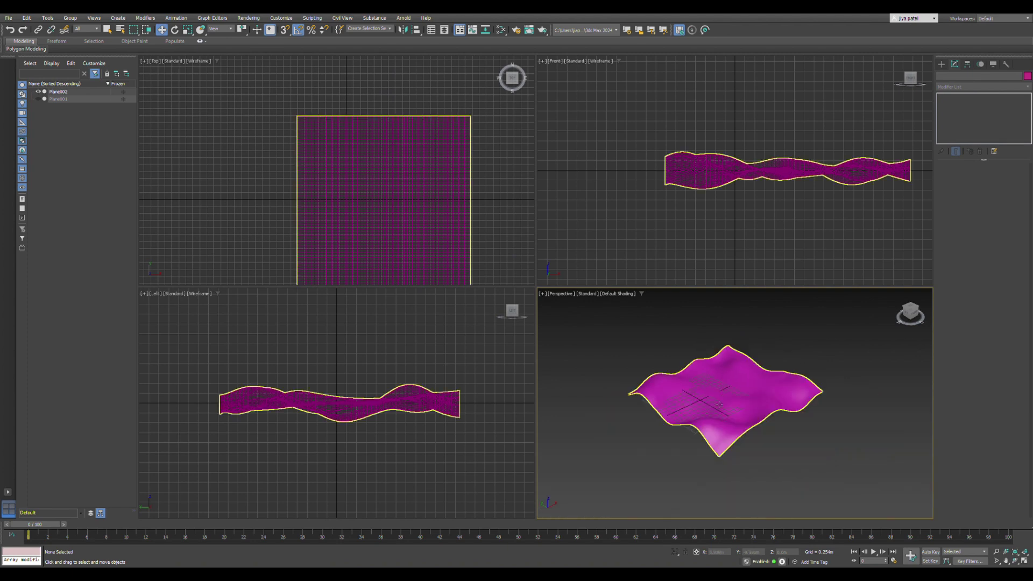
scroll(681, 409, down, 2)
scroll(737, 412, up, 2)
click(737, 364)
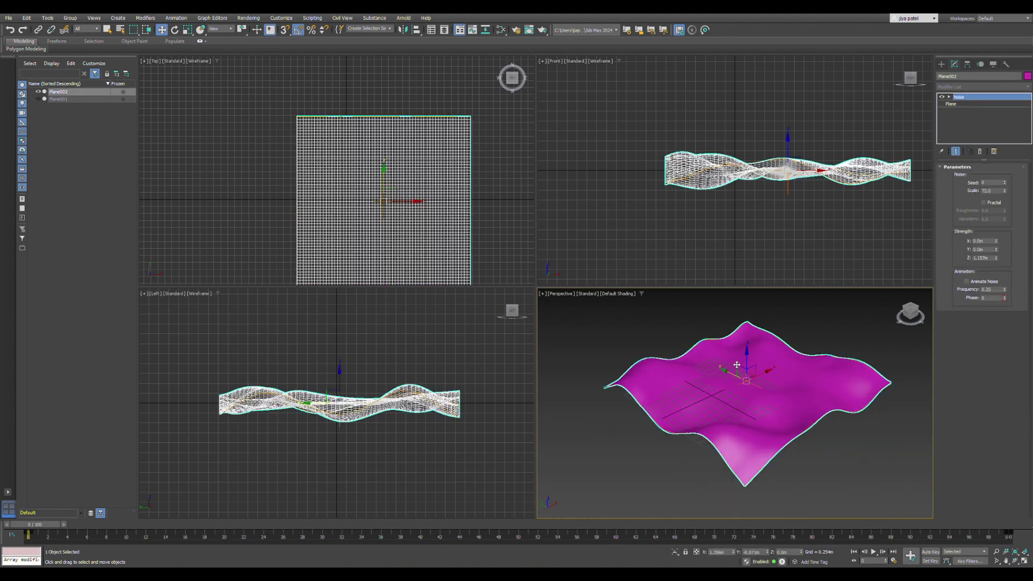
click(683, 314)
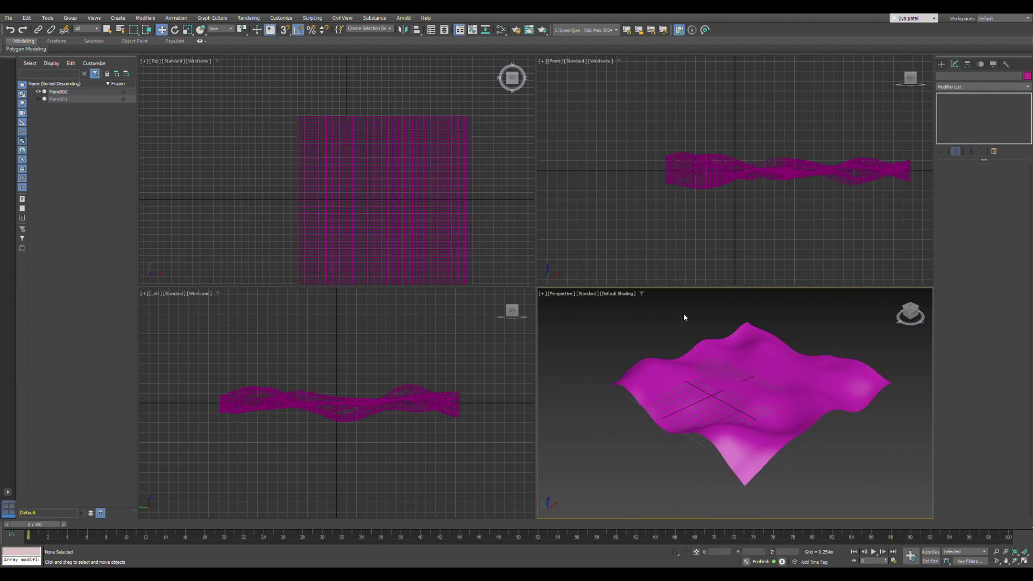
Step: Draw a Section shape about 5.6 m long and 4.8 m wide beside the wavy plane in the perspective view
click(941, 64)
click(951, 78)
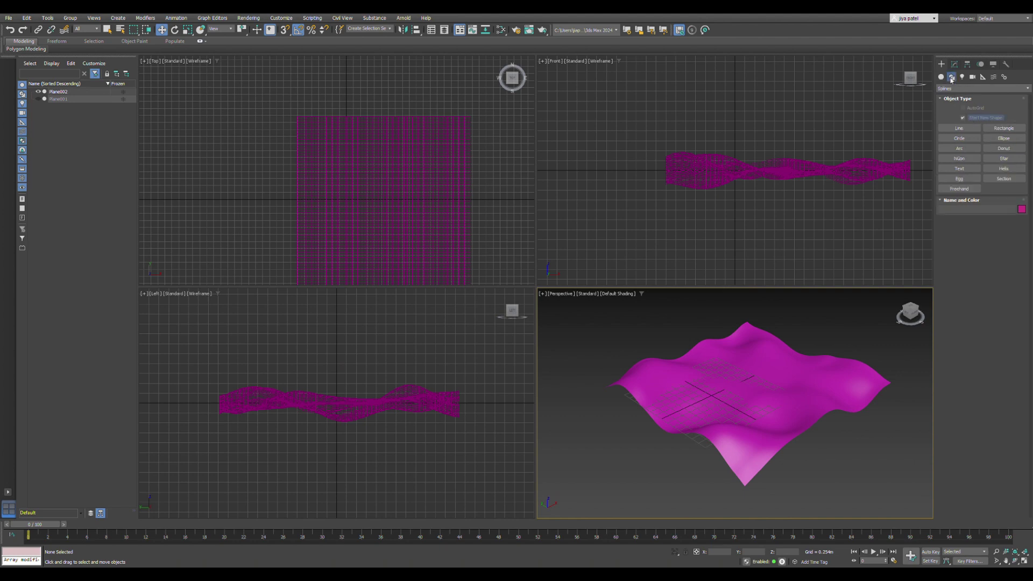
click(1010, 180)
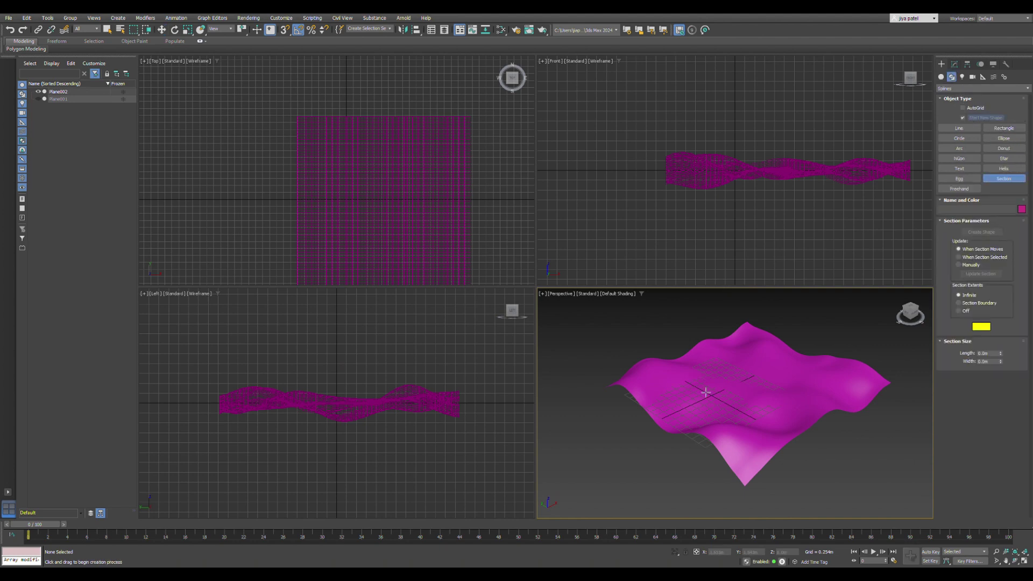
drag(679, 353, 670, 407)
scroll(680, 358, up, 3)
scroll(680, 359, down, 2)
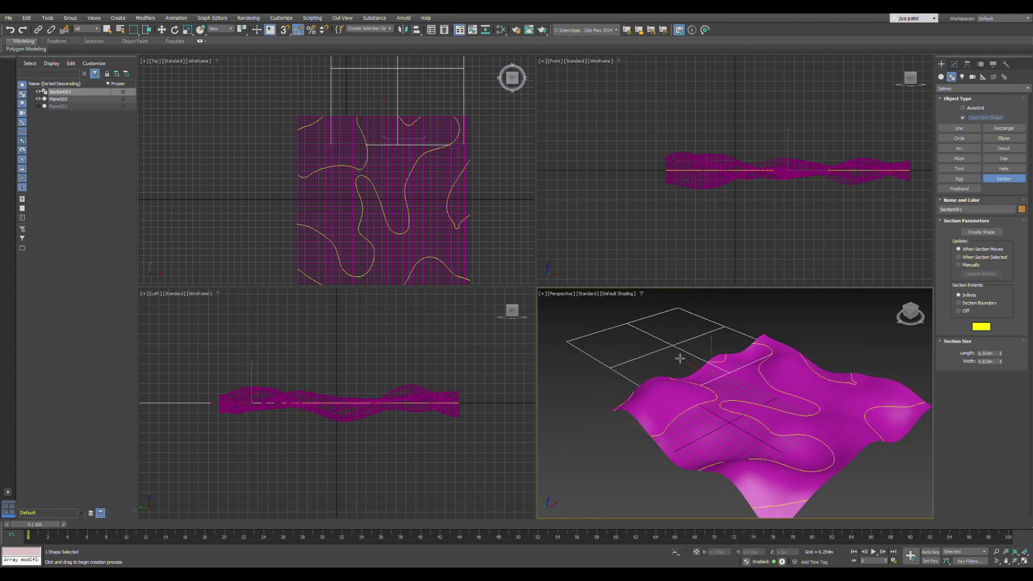
Step: Rotate the section 90 degrees about the X axis with angle snap so that it stands upright
key(w)
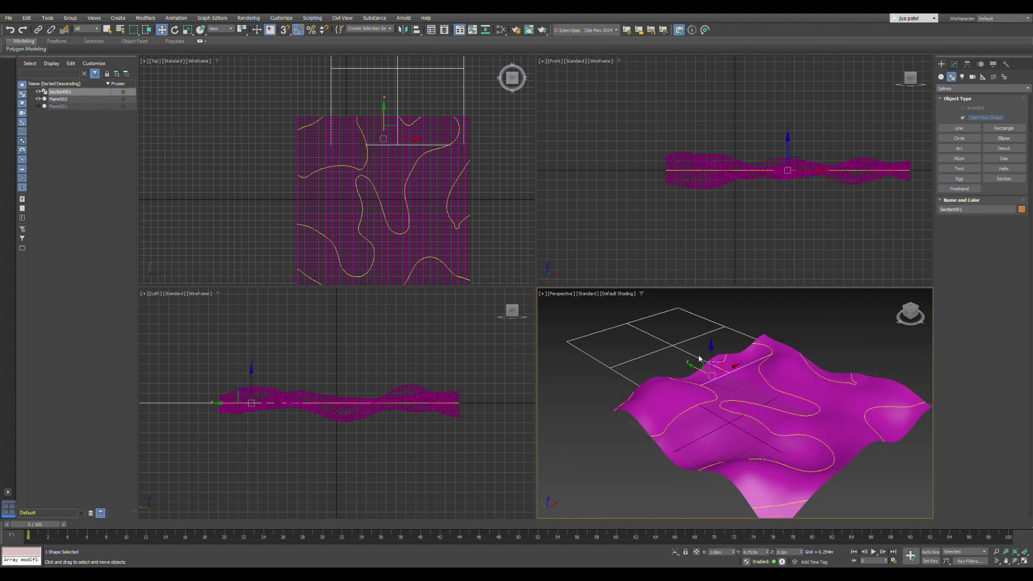
key(e)
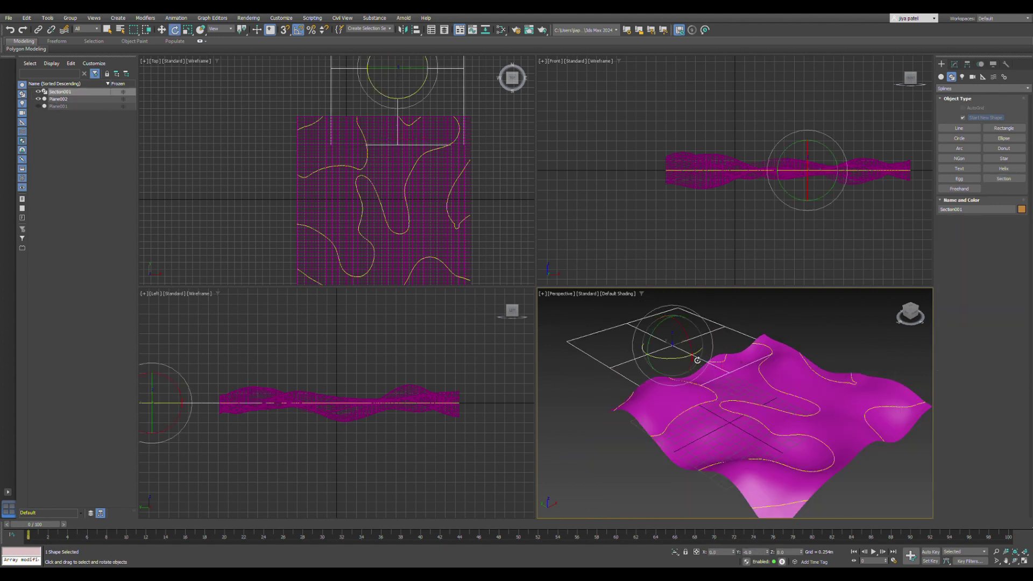
click(298, 31)
drag(682, 338, 696, 372)
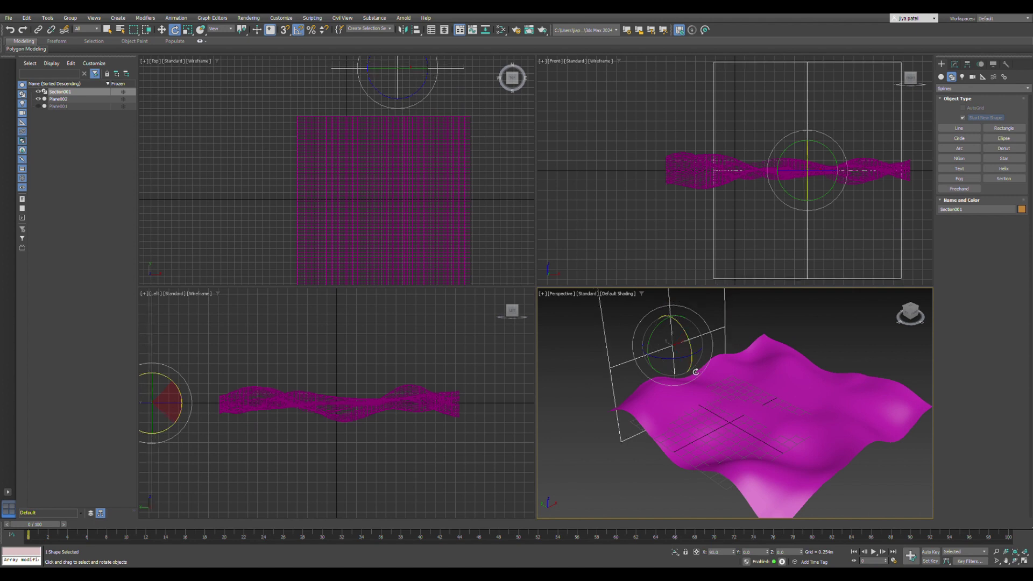
click(586, 329)
scroll(651, 366, up, 3)
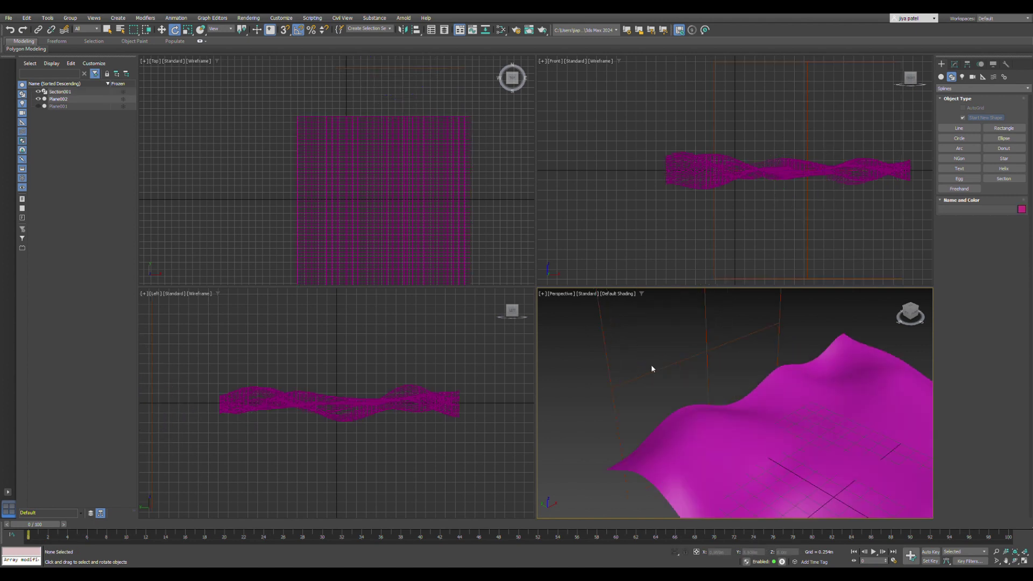
Step: Move the upright section along the Y axis so that it cuts the wavy plane just inside its back edge
click(658, 370)
scroll(648, 367, down, 3)
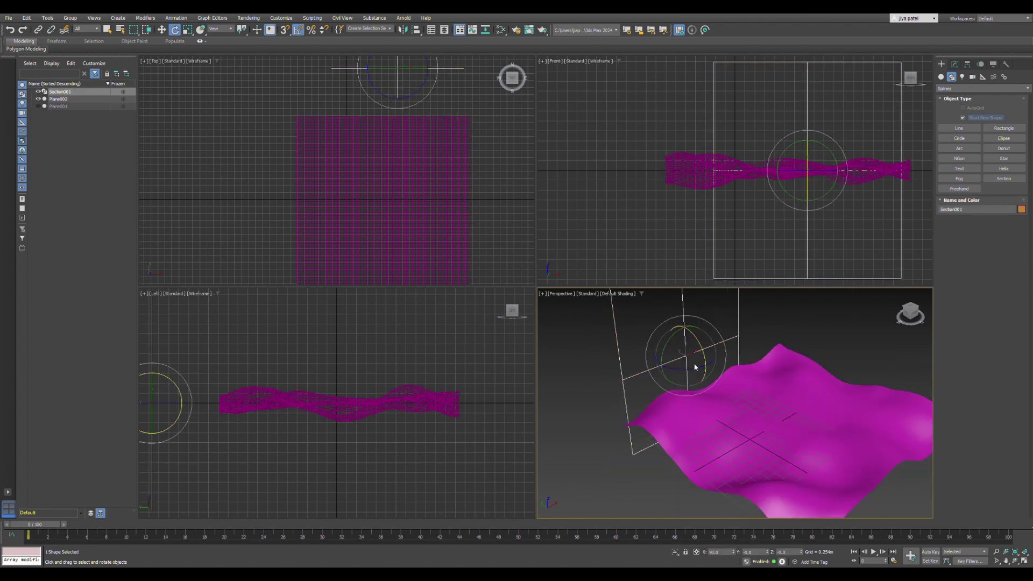
key(w)
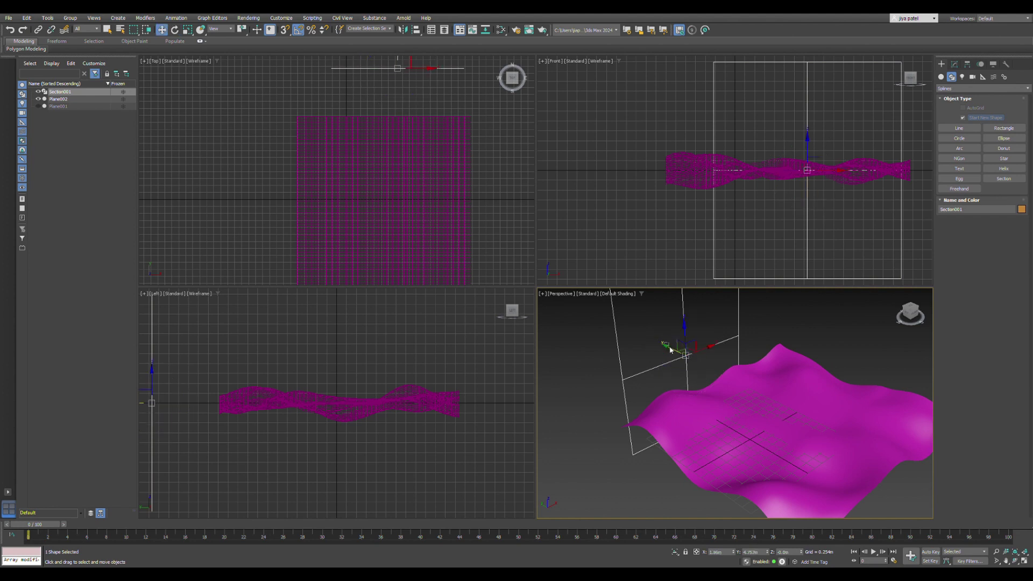
click(671, 352)
drag(681, 350, 712, 384)
scroll(679, 401, down, 3)
mouse_move(676, 401)
alt+middle_down()
mouse_move(732, 399)
mouse_move(694, 405)
alt+middle_up()
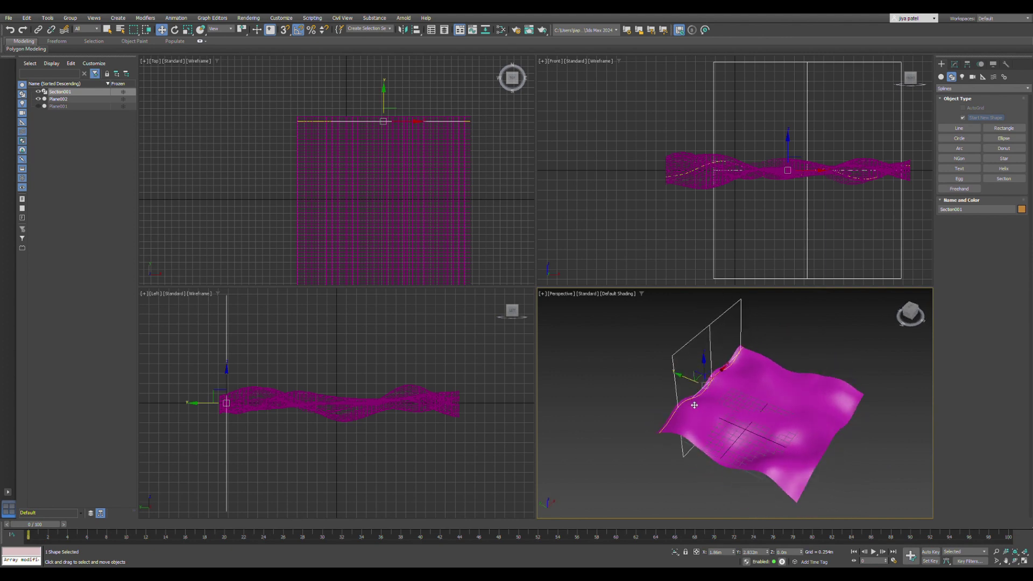
scroll(694, 405, up, 2)
drag(696, 375, 694, 378)
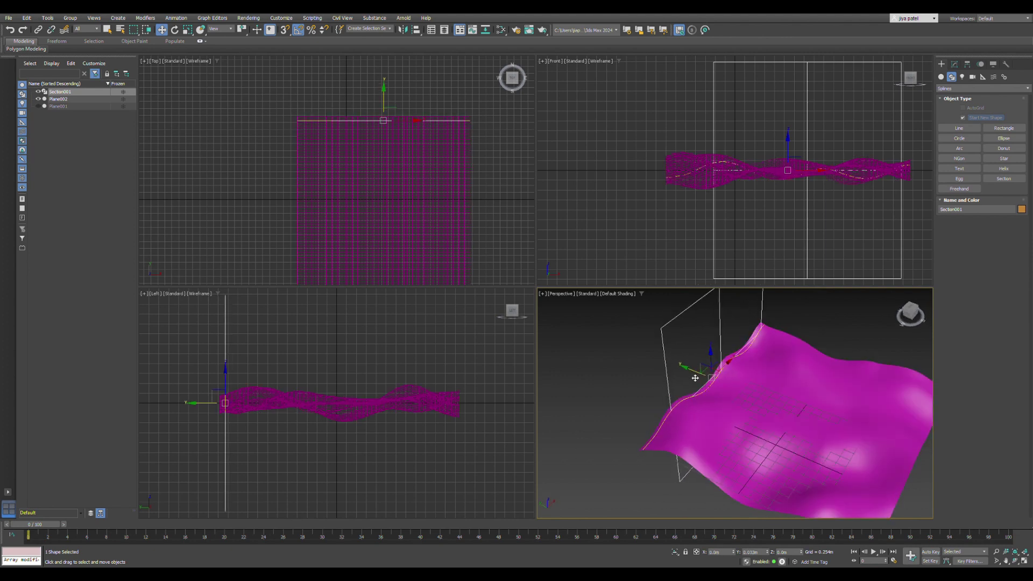
Step: Clone the section along the Y axis into 38 evenly spaced copies across the wavy plane, and select the last copy
scroll(658, 397, down, 3)
click(657, 396)
scroll(694, 391, up, 2)
click(705, 367)
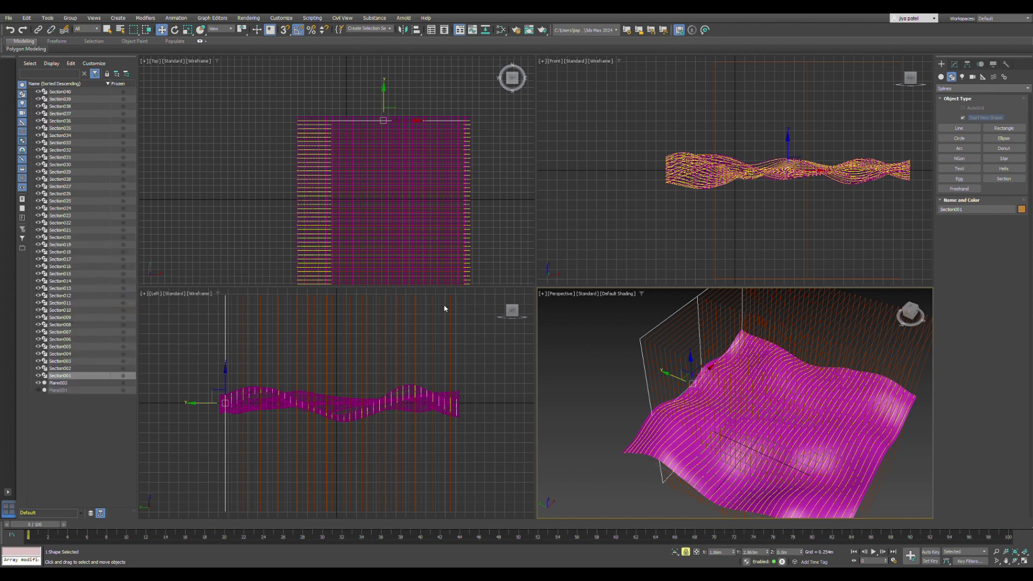
click(449, 305)
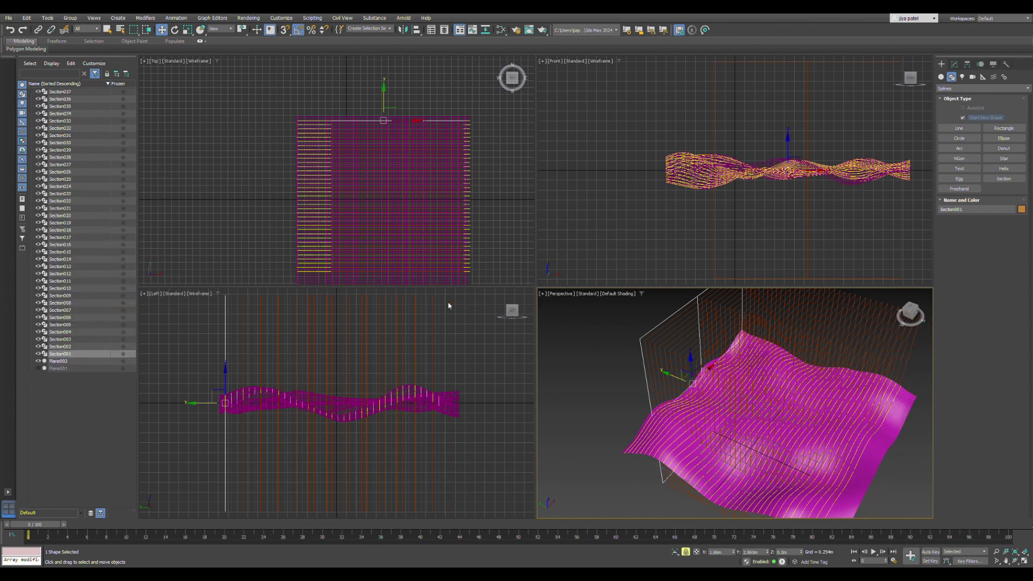
click(475, 310)
click(475, 310)
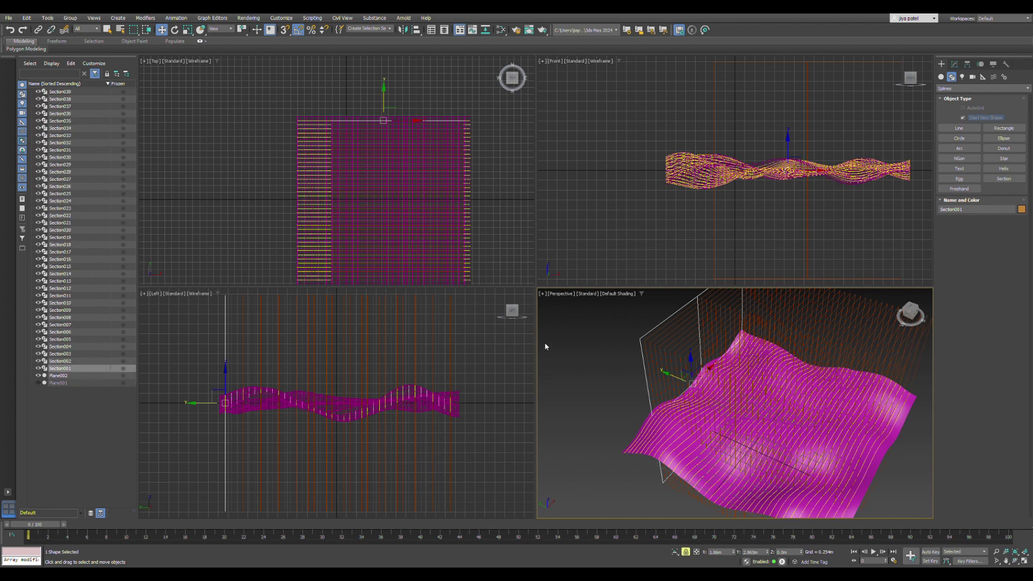
click(887, 373)
scroll(860, 396, down, 4)
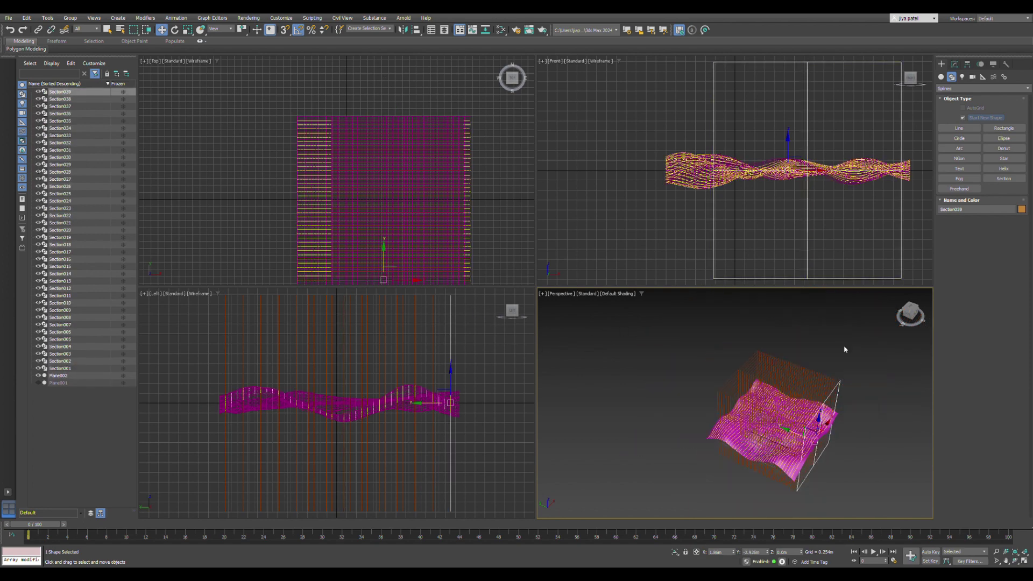
Step: Select all 39 section shapes across the wavy plane and convert them to editable splines
click(844, 348)
scroll(820, 417, up, 2)
drag(885, 352, 719, 366)
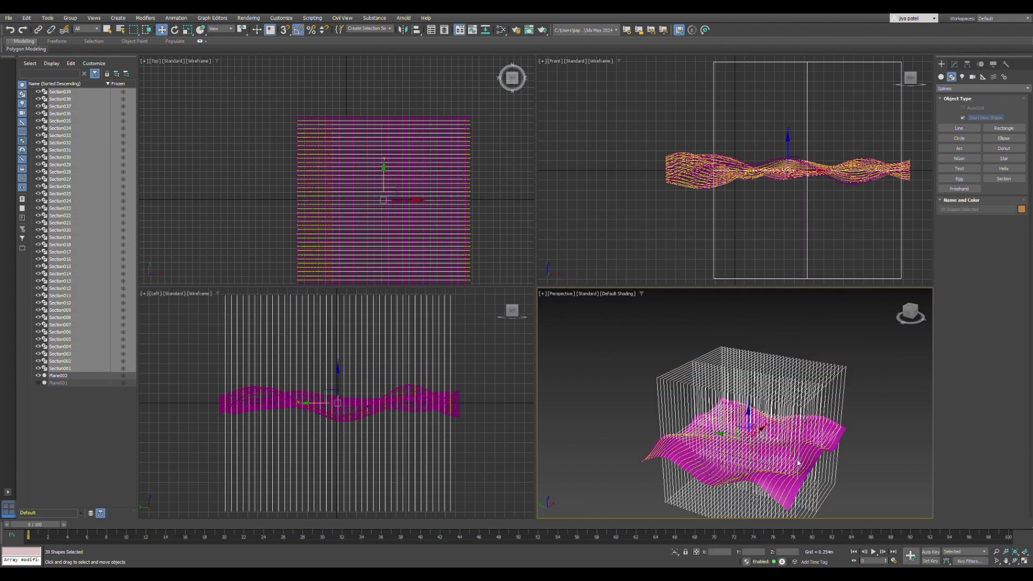
scroll(799, 463, up, 3)
click(780, 381)
scroll(780, 381, down, 2)
scroll(766, 420, up, 1)
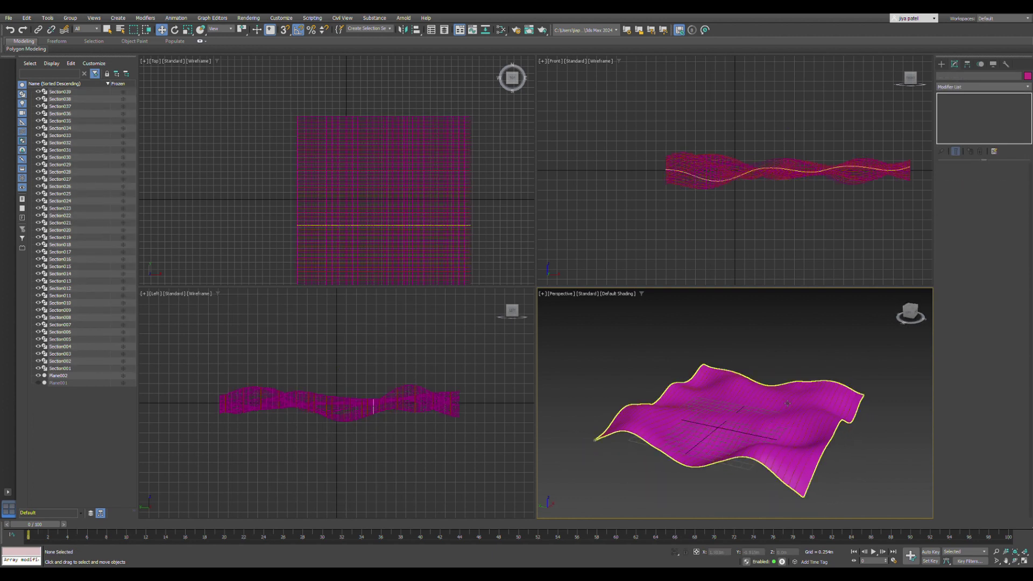
Step: Examine how the section splines follow the wavy plane by selecting the plane alone and together with all the splines
scroll(829, 398, up, 2)
click(828, 399)
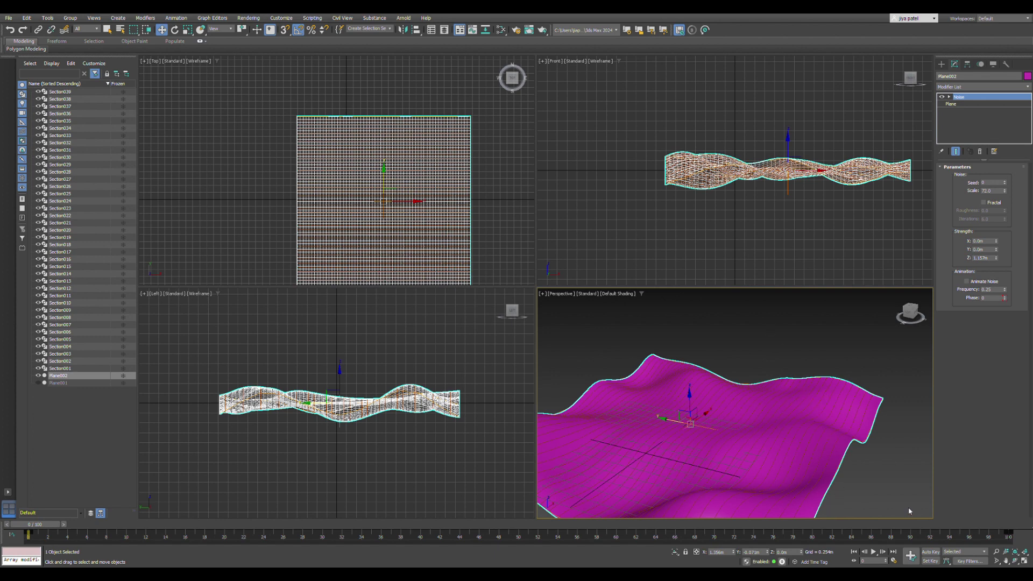
scroll(766, 345, down, 2)
click(772, 347)
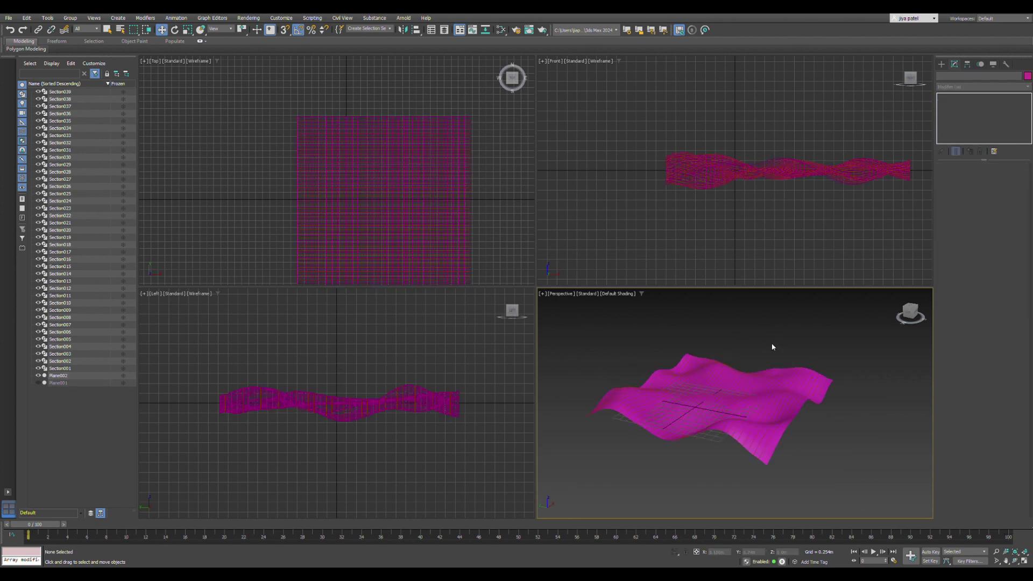
drag(596, 495, 596, 494)
scroll(630, 442, up, 3)
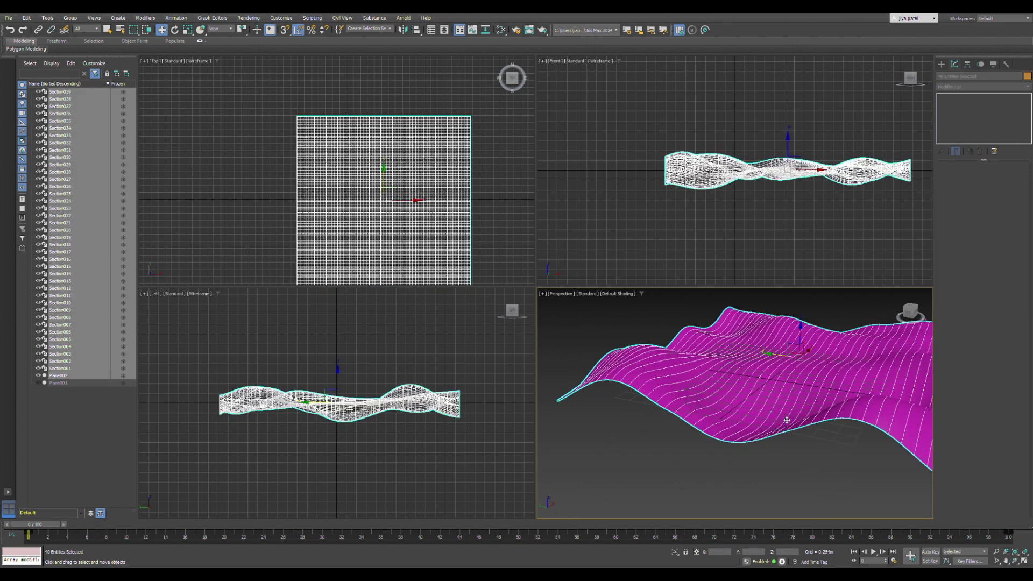
scroll(756, 457, down, 3)
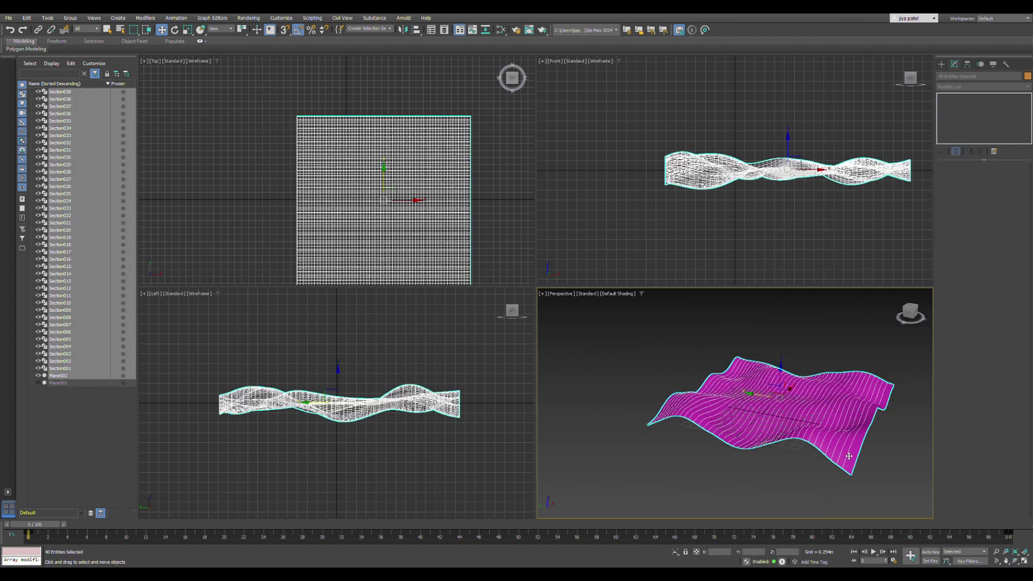
click(854, 466)
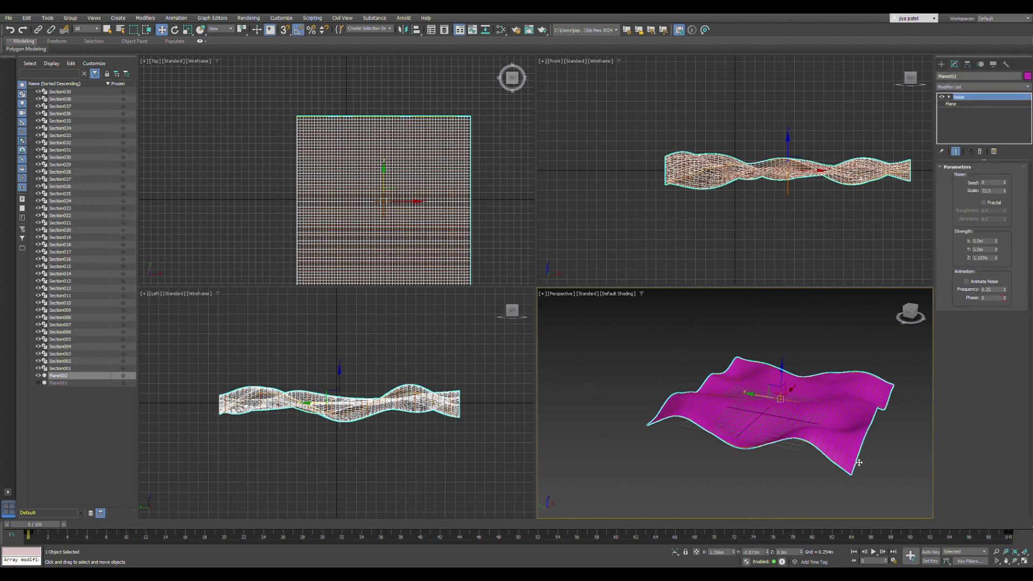
click(628, 402)
scroll(716, 347, down, 2)
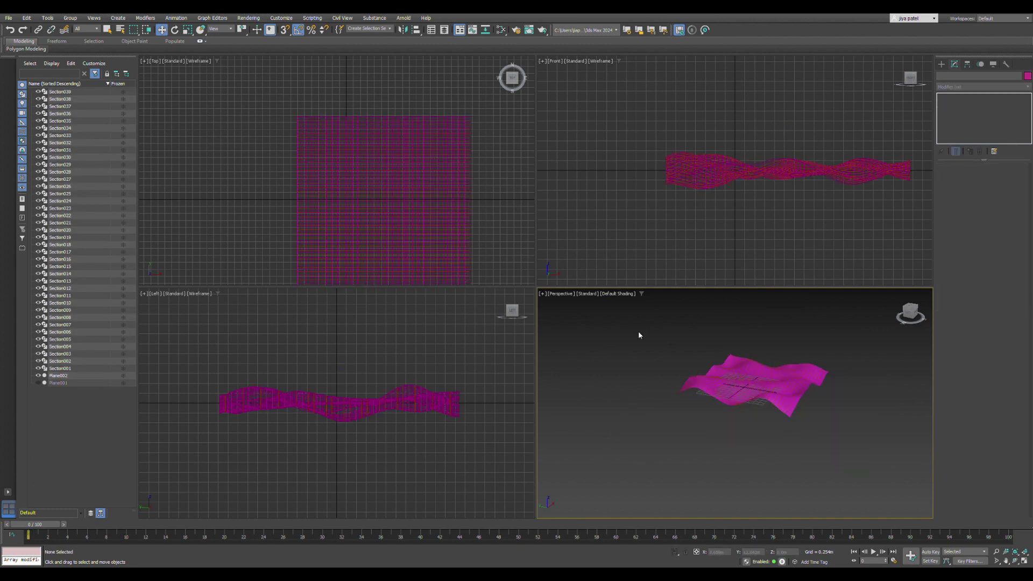
drag(835, 430, 835, 430)
scroll(815, 398, up, 3)
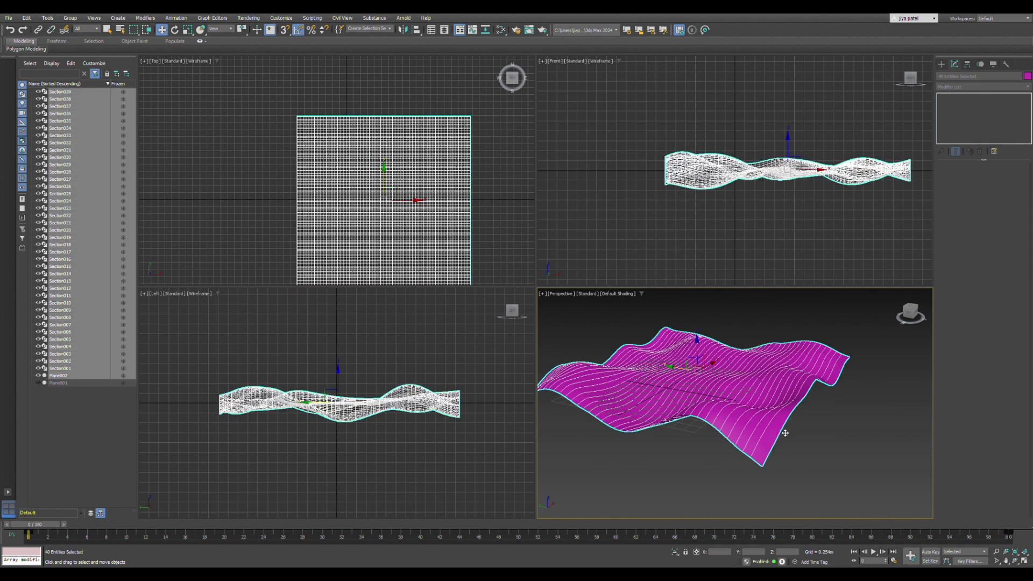
scroll(783, 454, down, 3)
scroll(775, 430, up, 2)
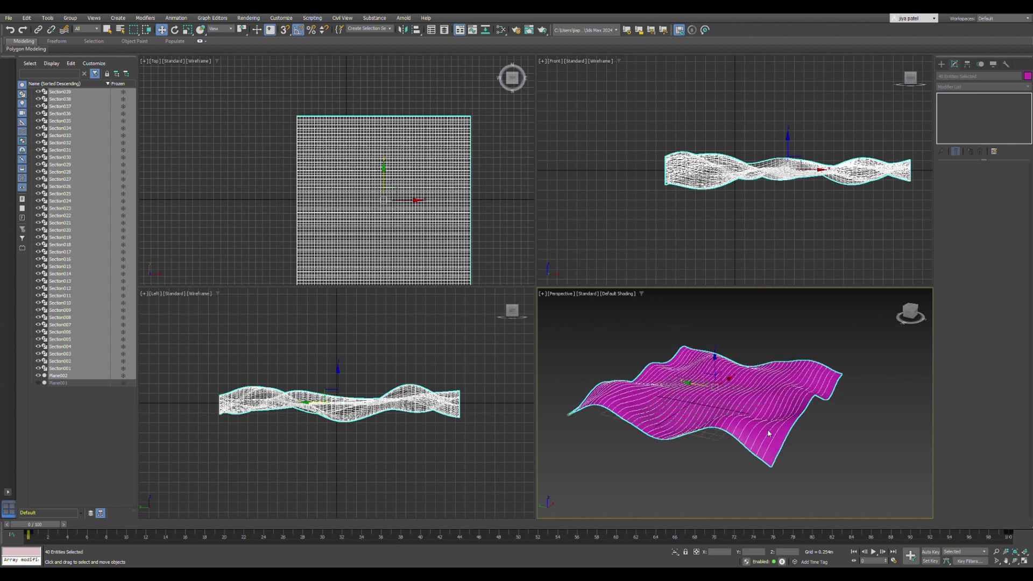
Step: Inspect the vertices of one section spline near the plane's edge by selecting them all, and leave vertex editing
click(780, 398)
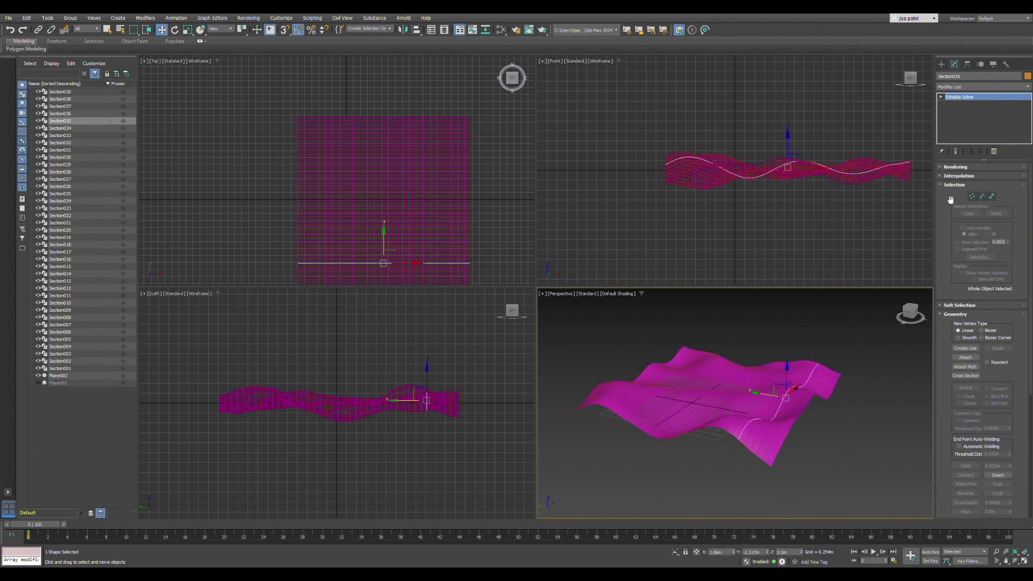
click(972, 198)
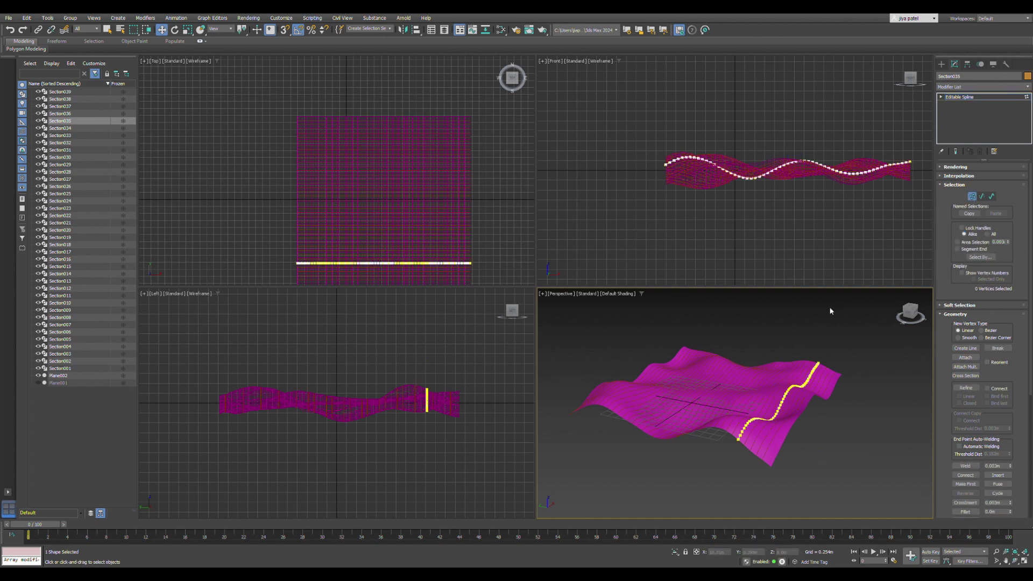
key(ctrl+a)
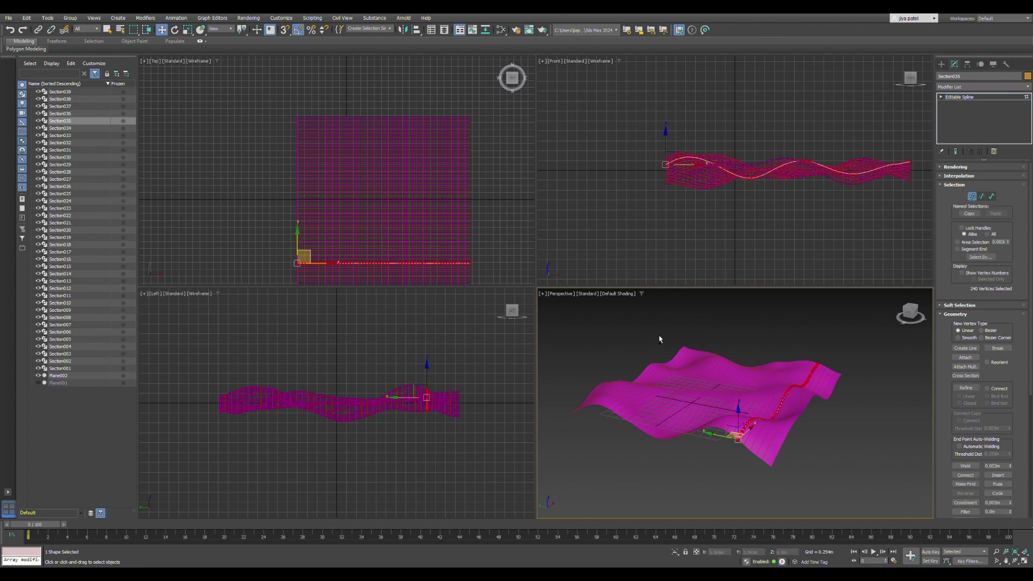
click(660, 340)
click(660, 339)
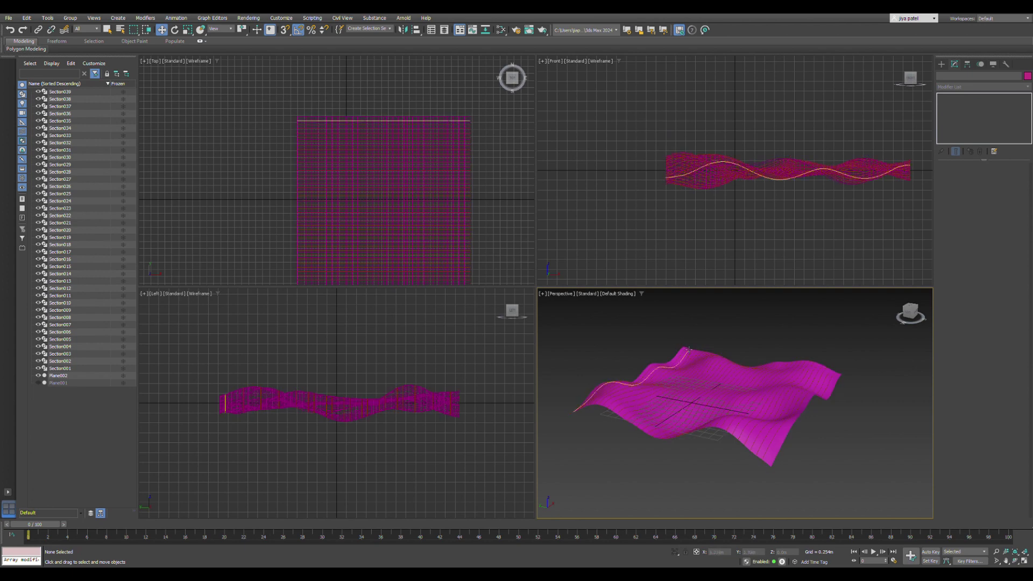
Step: Hide the noise-deformed plane so that only the section splines stay in view
scroll(849, 384, up, 3)
click(832, 388)
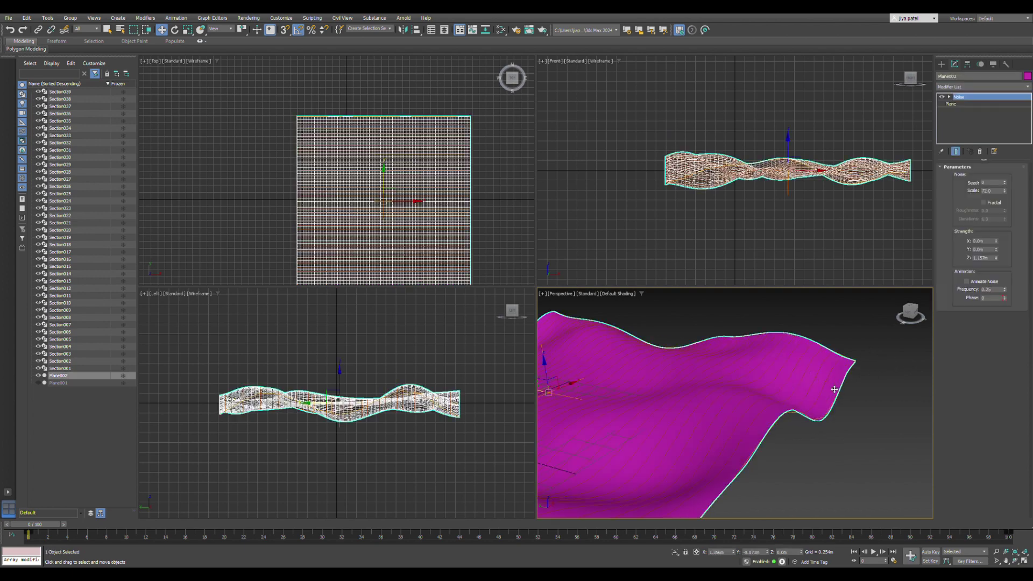
click(852, 356)
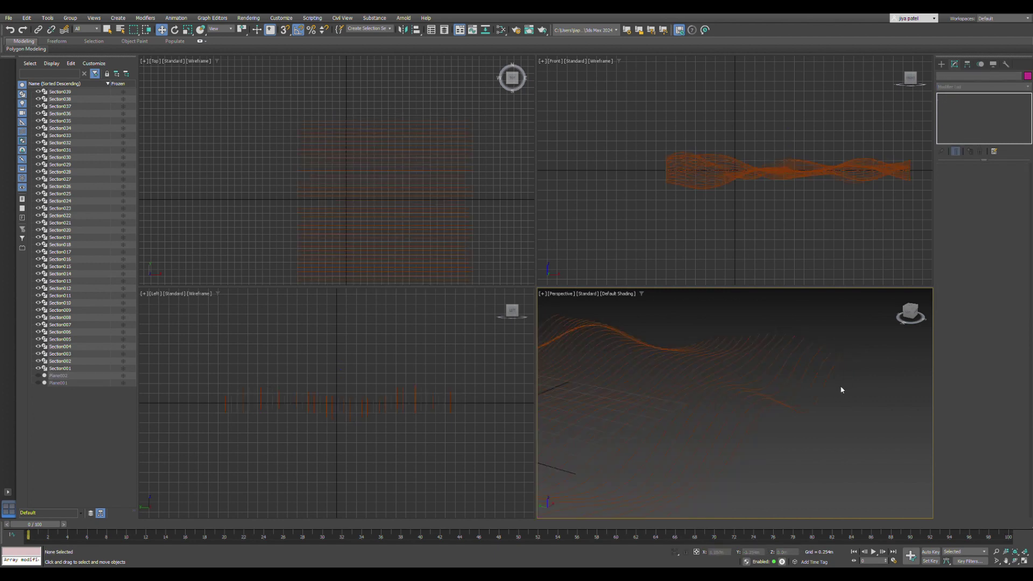
scroll(856, 404, down, 5)
Step: Select all the section splines together and apply an Edit Spline modifier to them
drag(648, 351, 646, 350)
scroll(757, 380, up, 3)
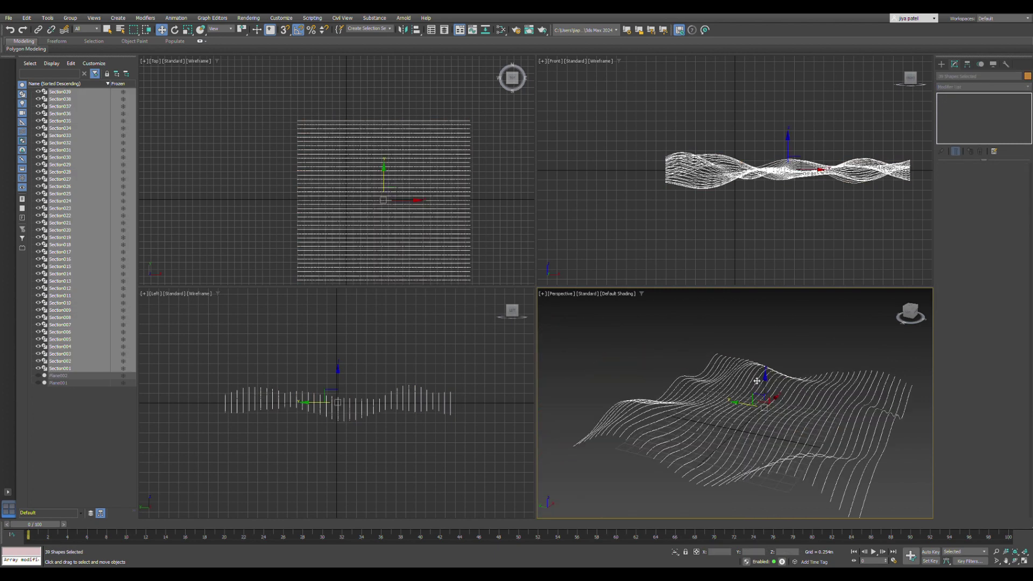
scroll(715, 381, down, 4)
scroll(806, 381, up, 2)
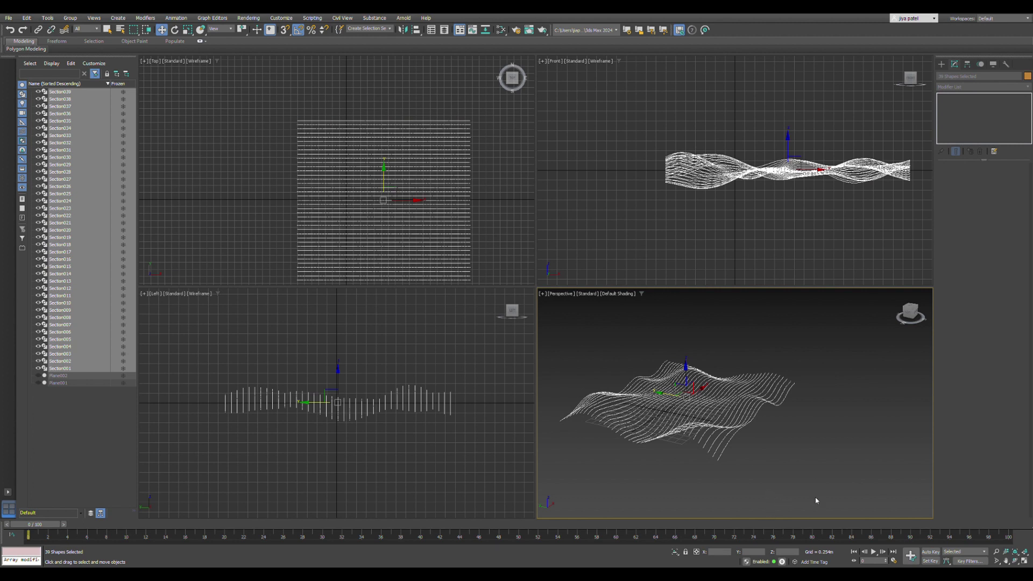
click(953, 88)
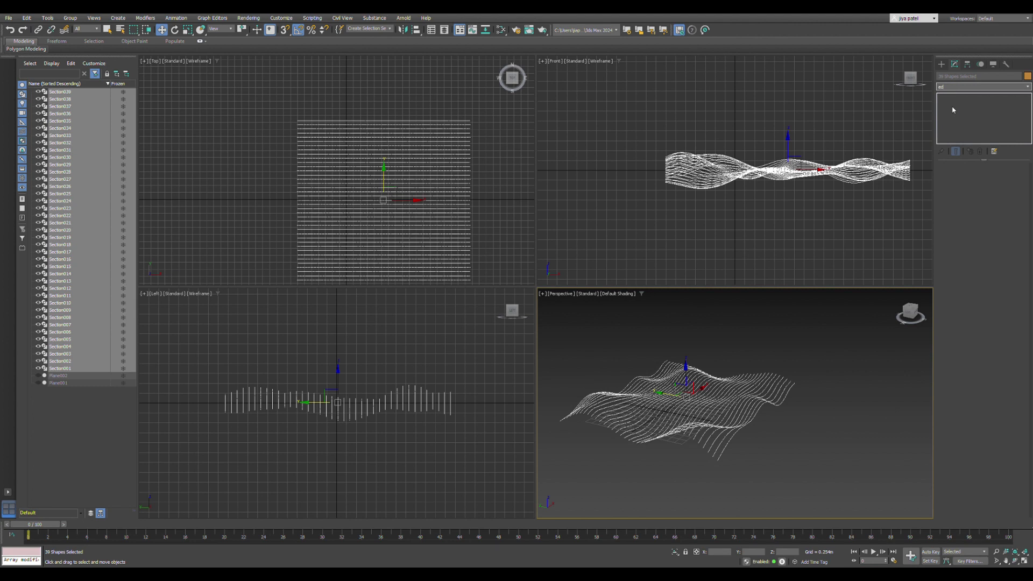
key(Return)
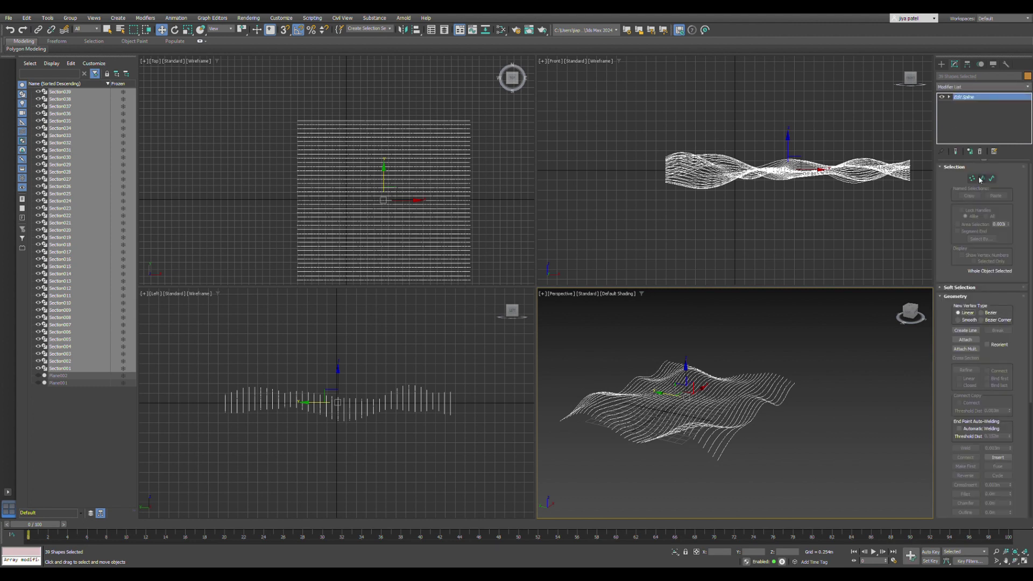
Step: Select every vertex of the section splines and weld them with a 0.003 m threshold
click(972, 178)
scroll(704, 383, up, 3)
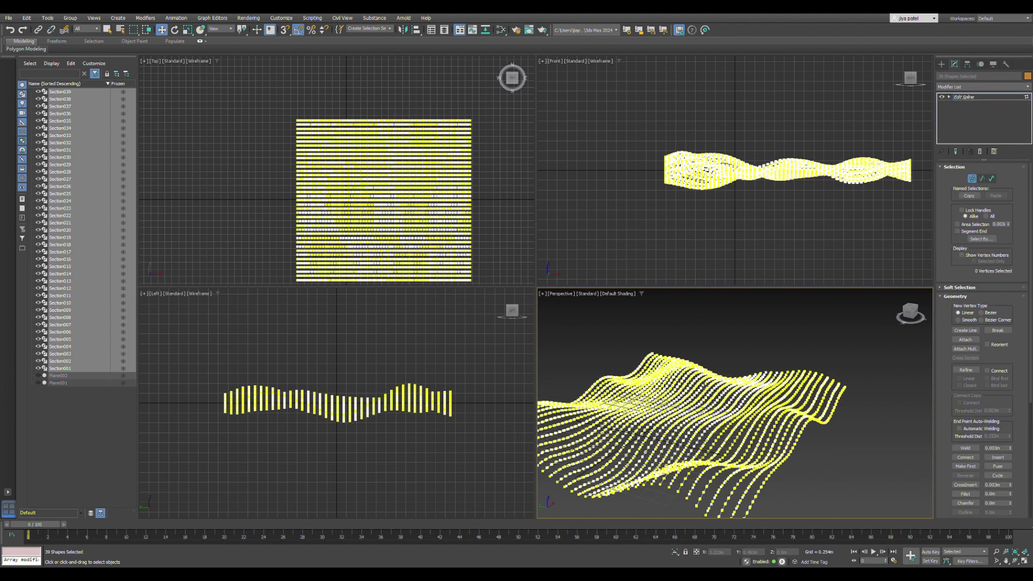
key(ctrl+a)
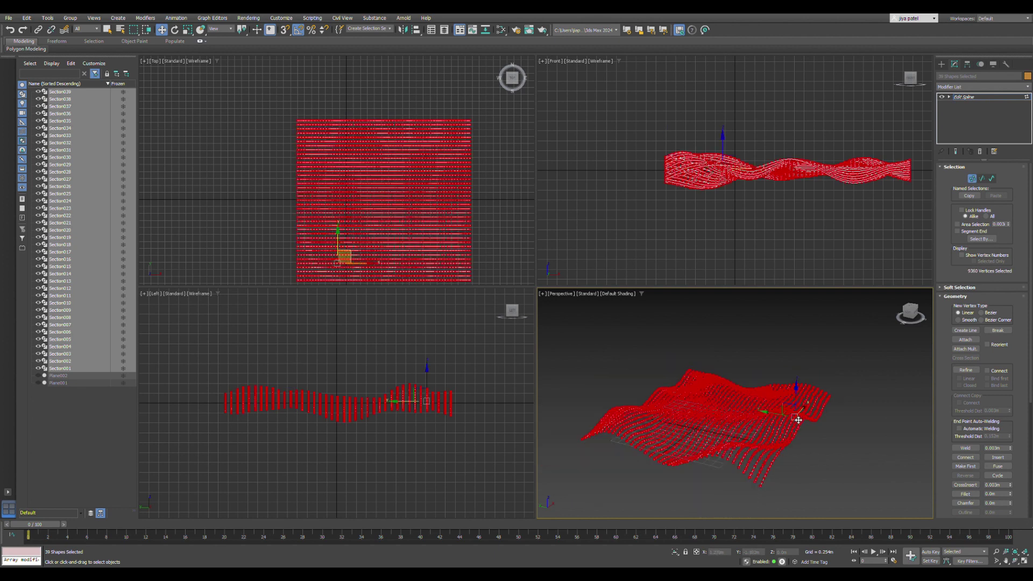
scroll(976, 366, down, 5)
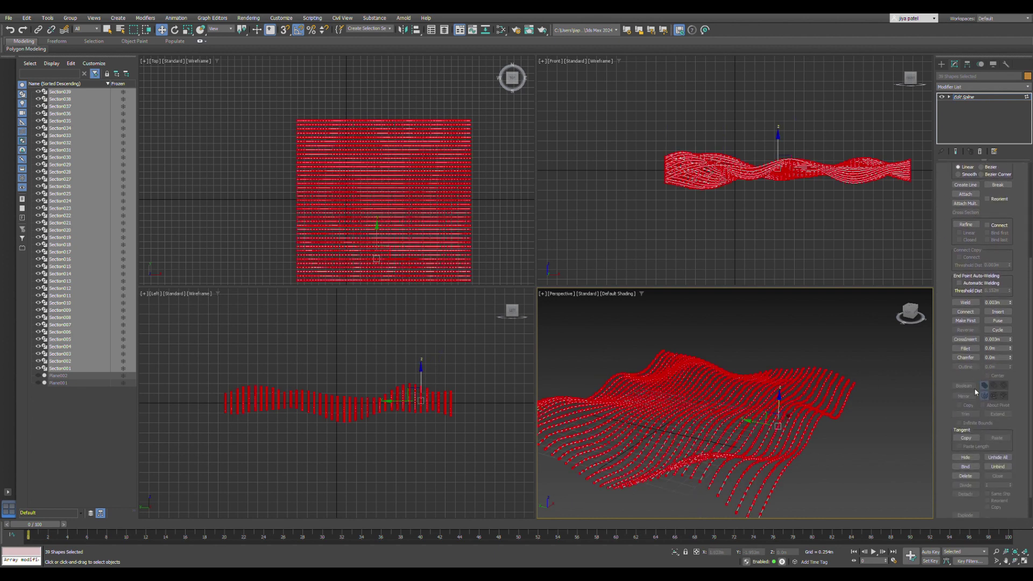
scroll(977, 403, up, 1)
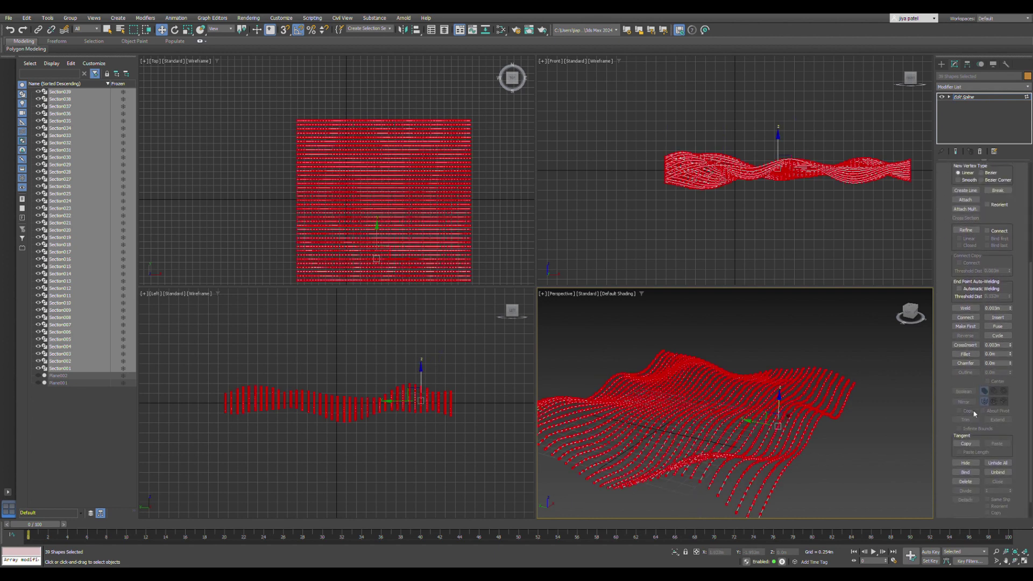
click(969, 311)
scroll(724, 455, up, 1)
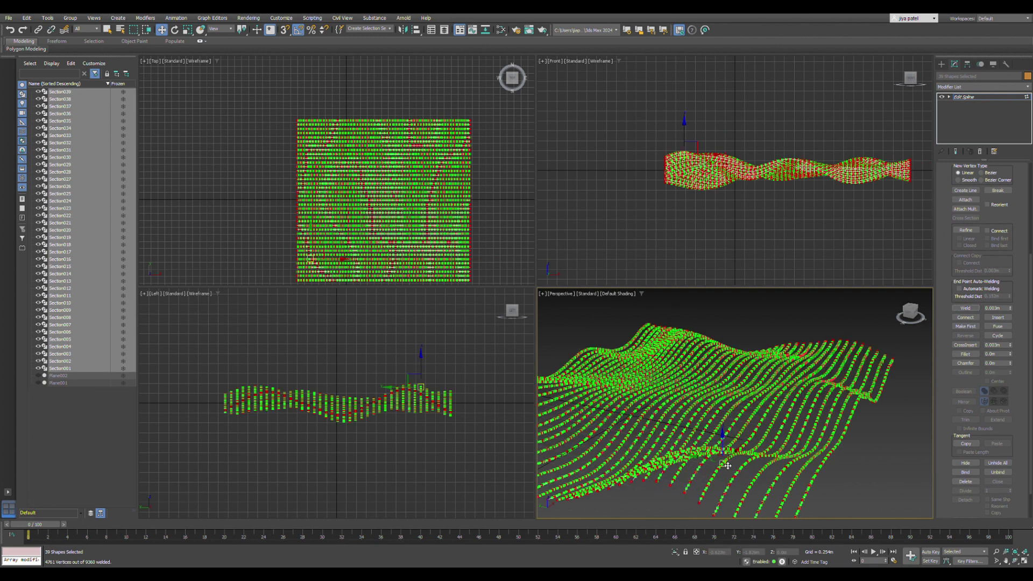
scroll(759, 438, down, 2)
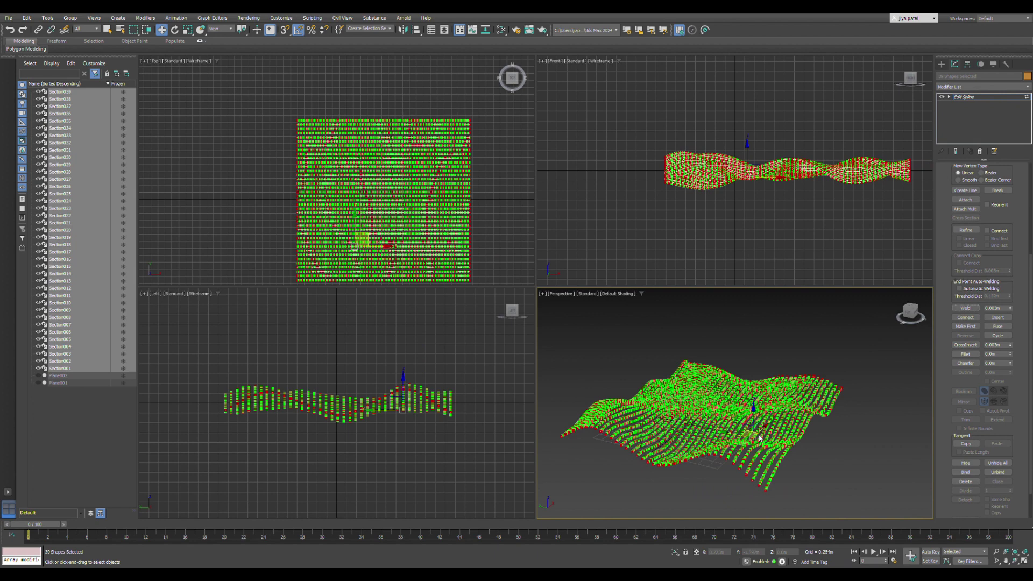
scroll(743, 422, down, 2)
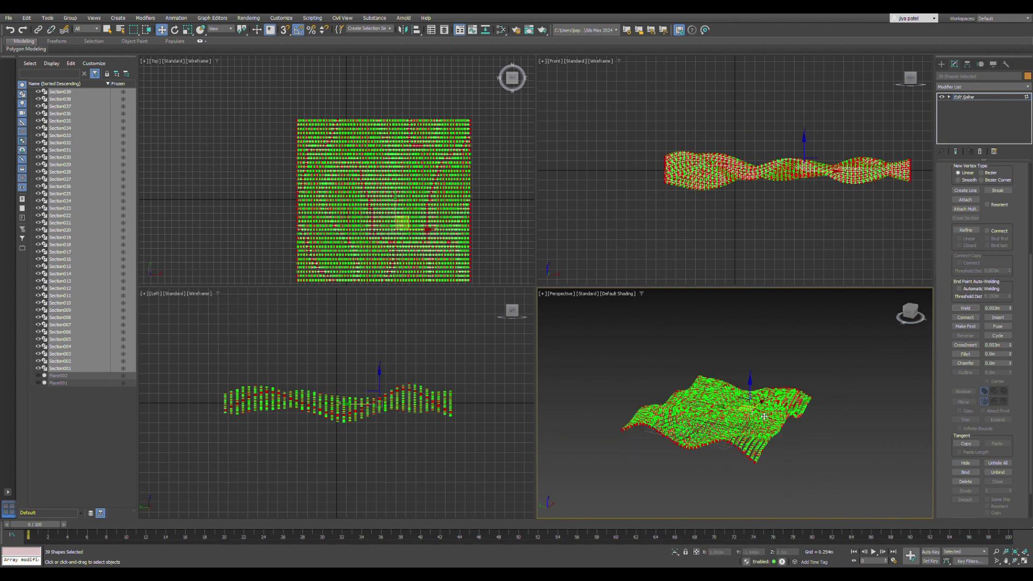
scroll(764, 417, up, 2)
Step: Add a Renderable Spline modifier above Edit Spline on all the section splines
click(967, 87)
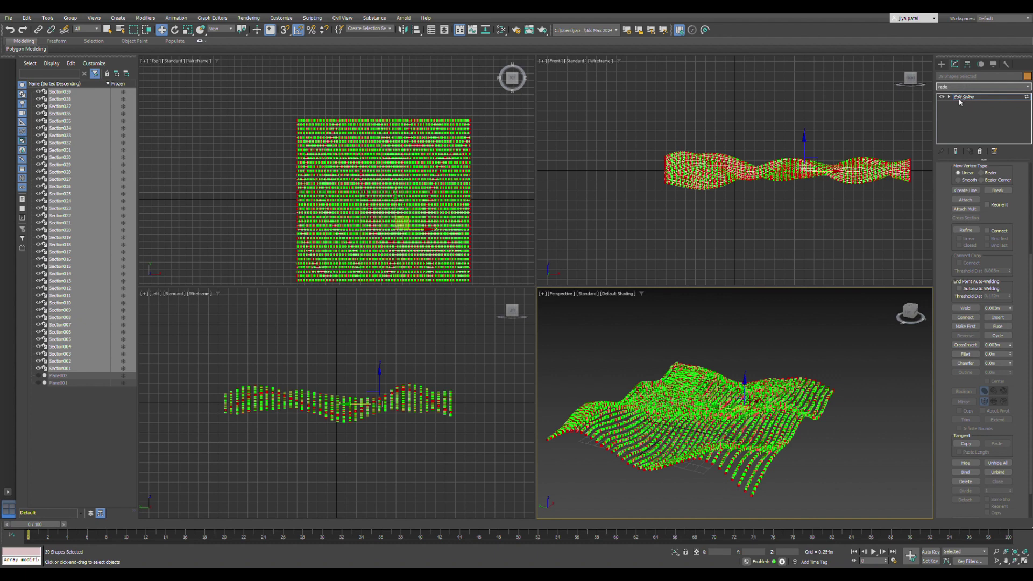
click(950, 90)
click(949, 90)
text(re)
key(Return)
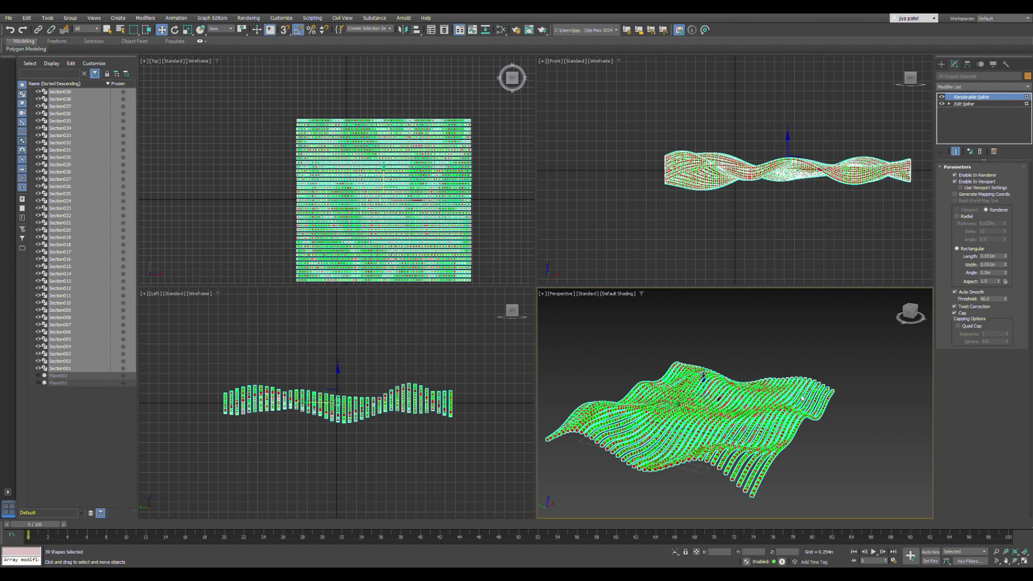
Step: Examine the rectangular bars and their open ends up close from several distances and angles
scroll(738, 437, up, 5)
scroll(771, 427, down, 2)
scroll(769, 434, up, 2)
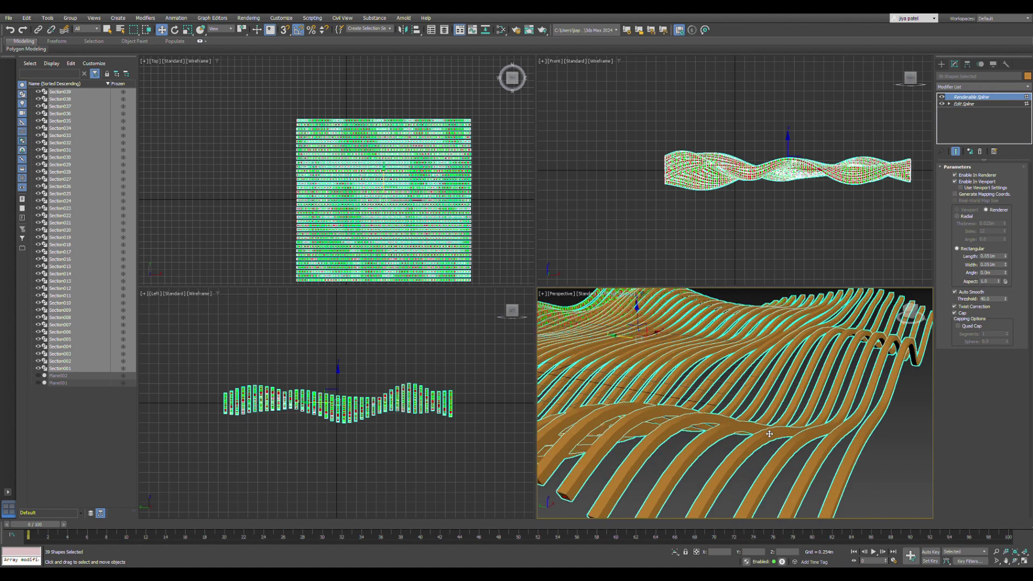
scroll(769, 433, down, 3)
scroll(773, 425, up, 3)
scroll(776, 415, down, 1)
scroll(781, 403, up, 4)
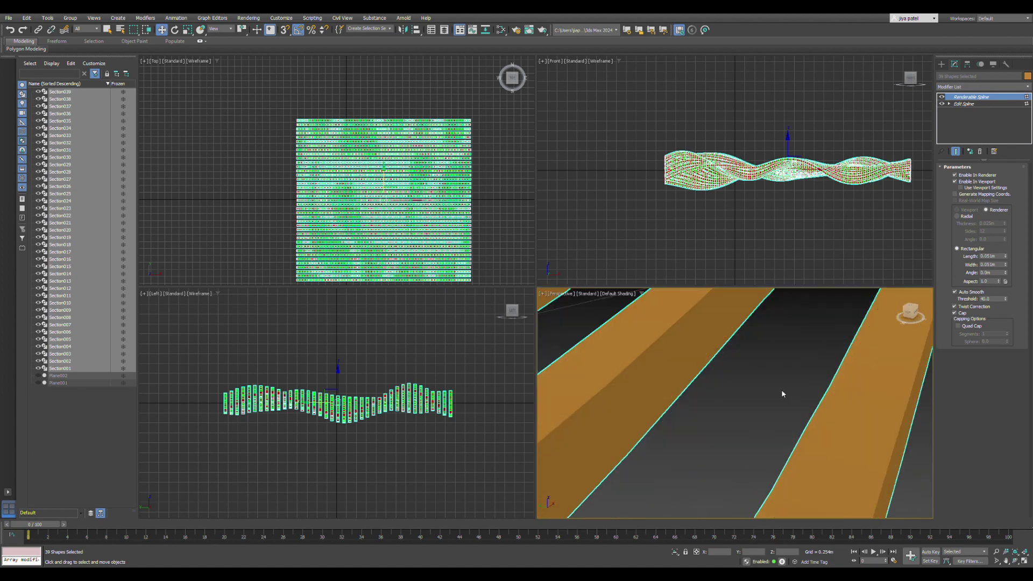
scroll(780, 388, down, 4)
mouse_move(774, 373)
alt+middle_down()
mouse_move(772, 358)
mouse_move(727, 338)
mouse_move(714, 392)
mouse_move(771, 366)
mouse_move(955, 337)
alt+middle_up()
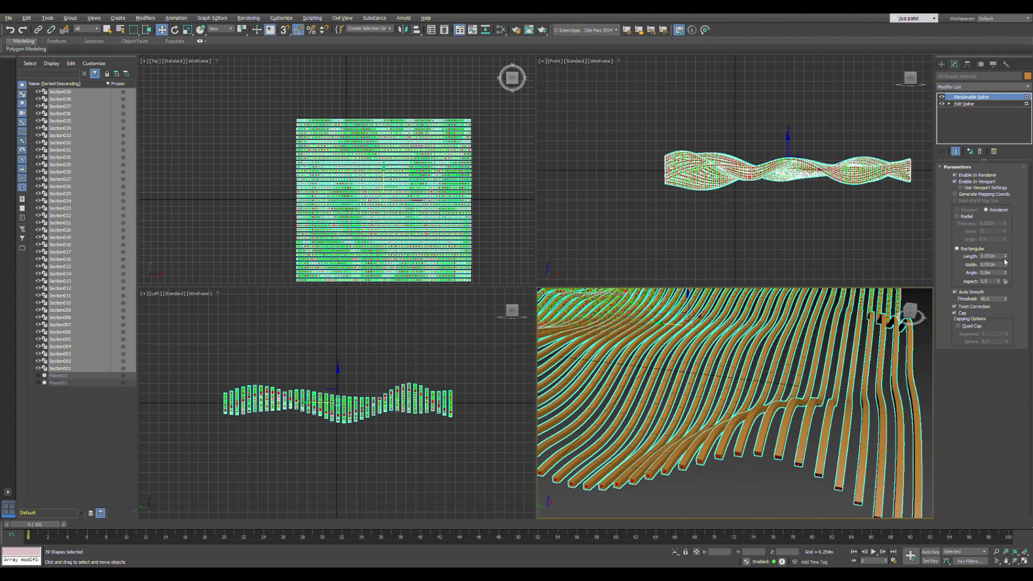
Step: Set the bars' rectangular cross-section to a length of 0.079 m and an angle of about 0.216
drag(1006, 259, 1007, 257)
key(z)
scroll(854, 340, up, 5)
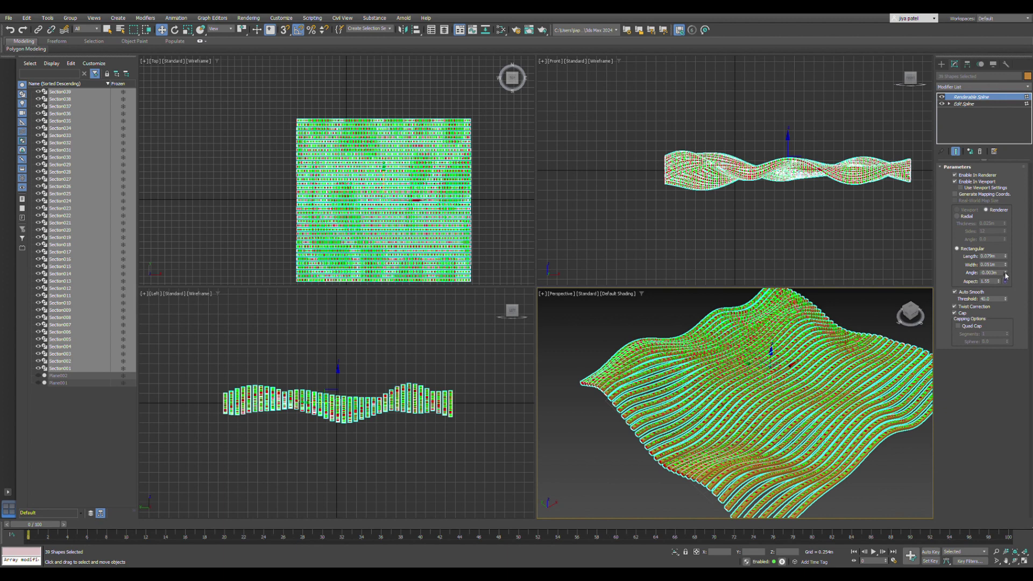
drag(1006, 274, 1005, 265)
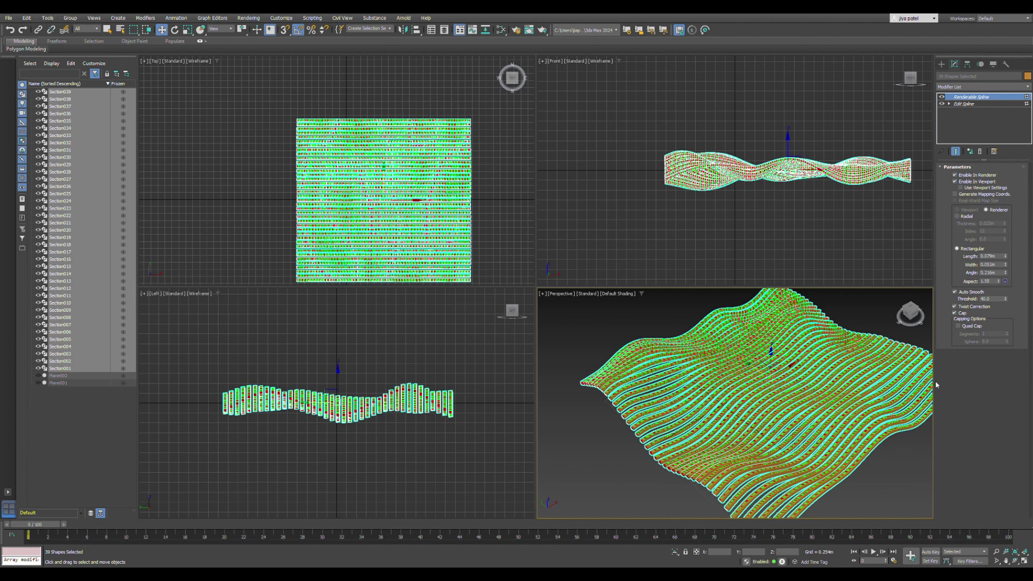
scroll(883, 411, up, 5)
scroll(810, 430, down, 3)
scroll(764, 438, down, 3)
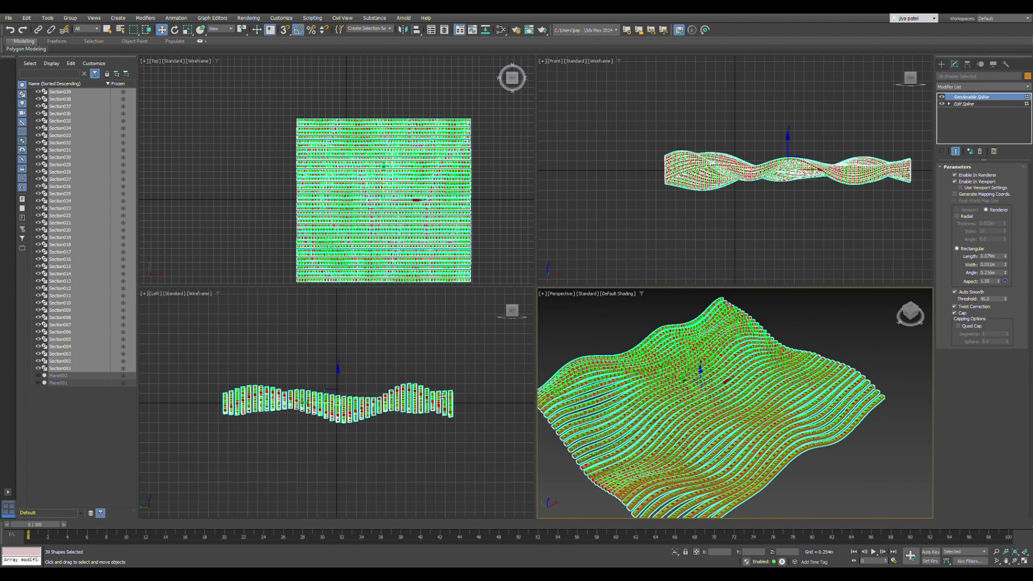
Step: Increase the bars' rectangular cross-section to a length of about 0.099 m and set its angle to about 0.544
scroll(481, 392, up, 7)
scroll(482, 391, up, 3)
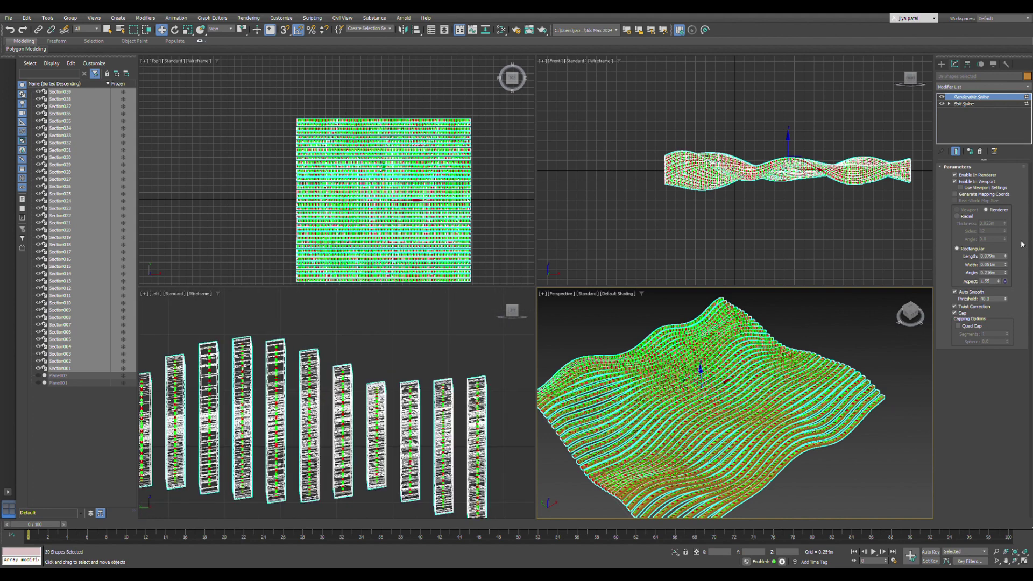
drag(1004, 281, 1002, 226)
scroll(773, 400, down, 3)
scroll(772, 401, up, 6)
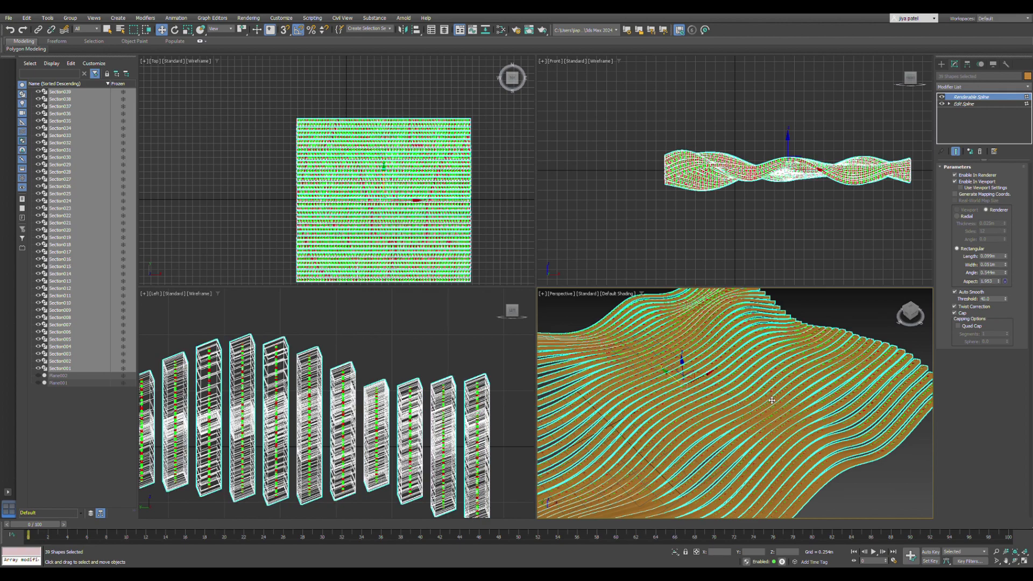
alt+middle_drag(772, 400, 898, 292)
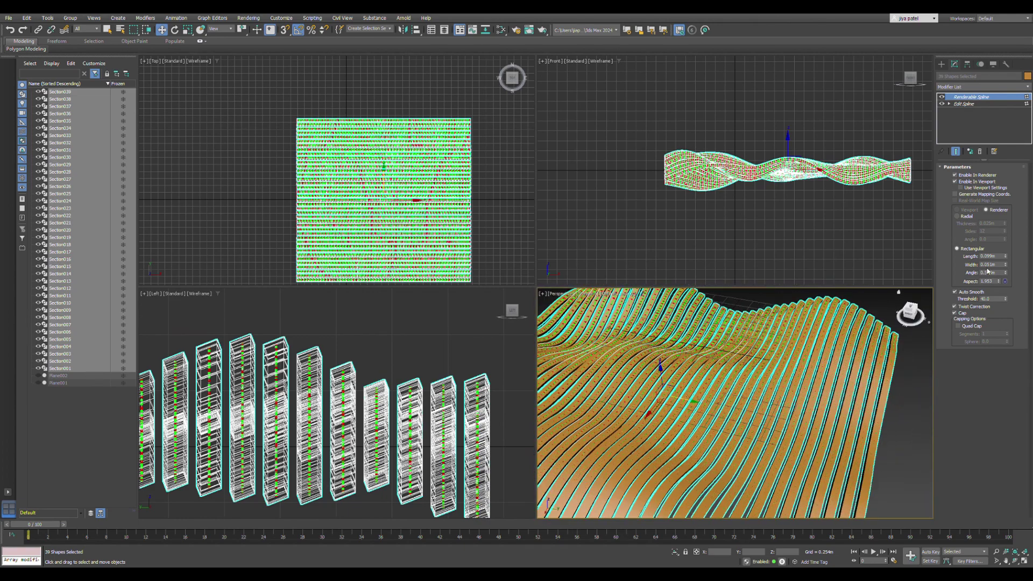
Step: Narrow the bars' rectangular cross-section to a width of about 0.041 m
drag(1006, 257, 1010, 269)
scroll(802, 385, down, 5)
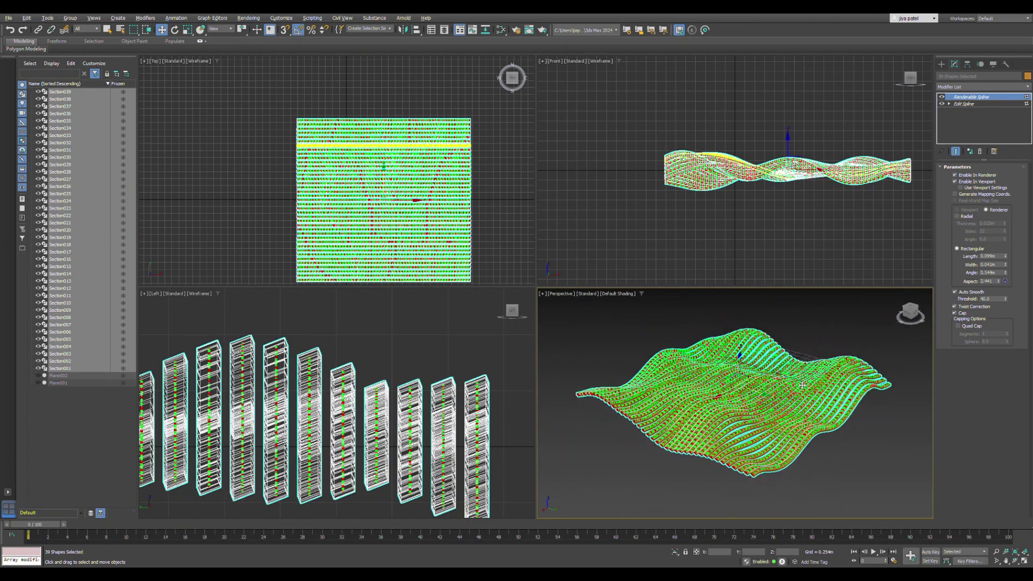
scroll(803, 385, up, 6)
scroll(839, 360, down, 3)
scroll(868, 336, up, 3)
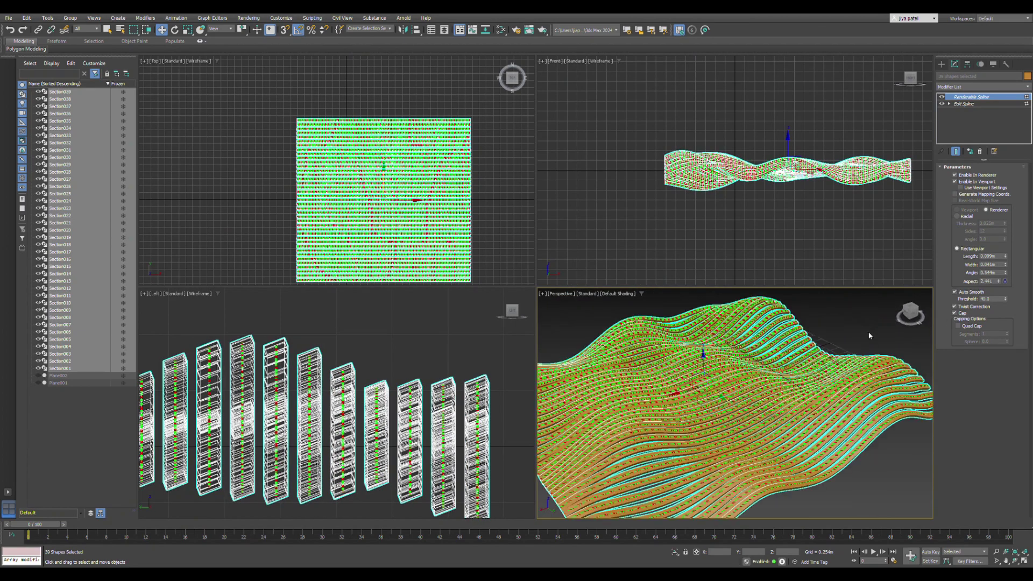
Step: Leave vertex editing in the Edit Spline modifier of one section bar and clear the selection
click(869, 336)
scroll(851, 369, down, 3)
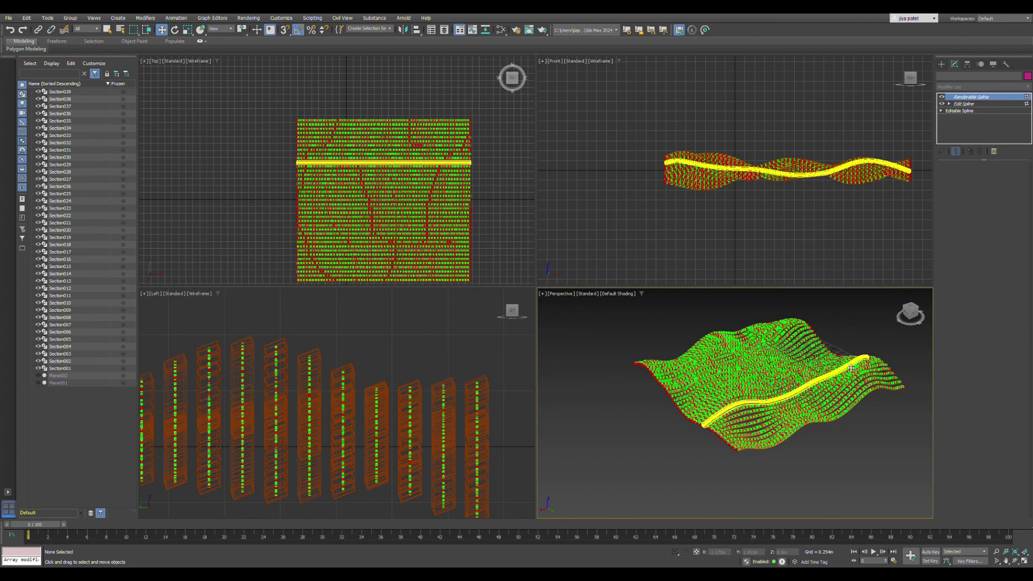
click(851, 369)
scroll(852, 368, up, 3)
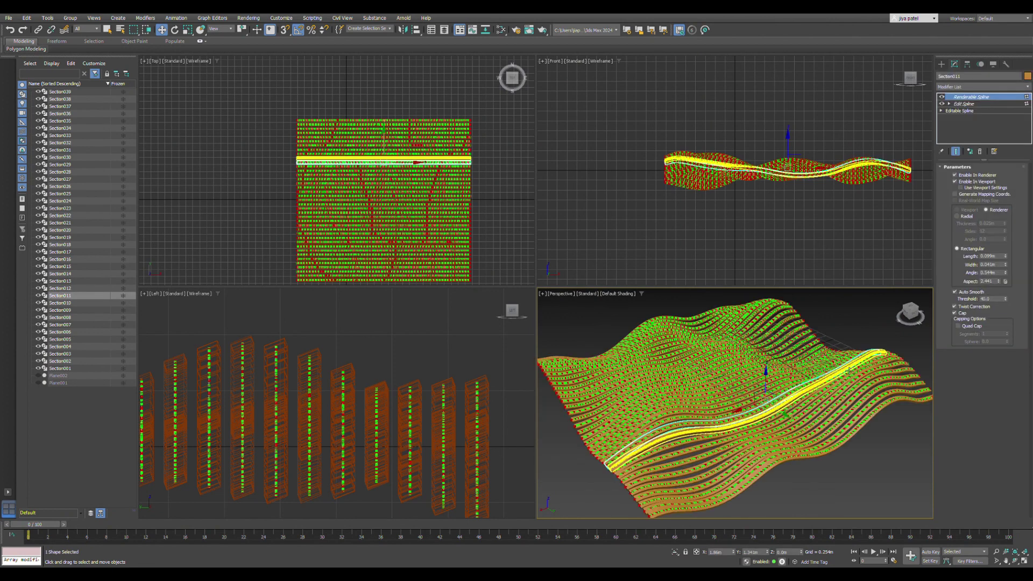
click(973, 102)
click(972, 181)
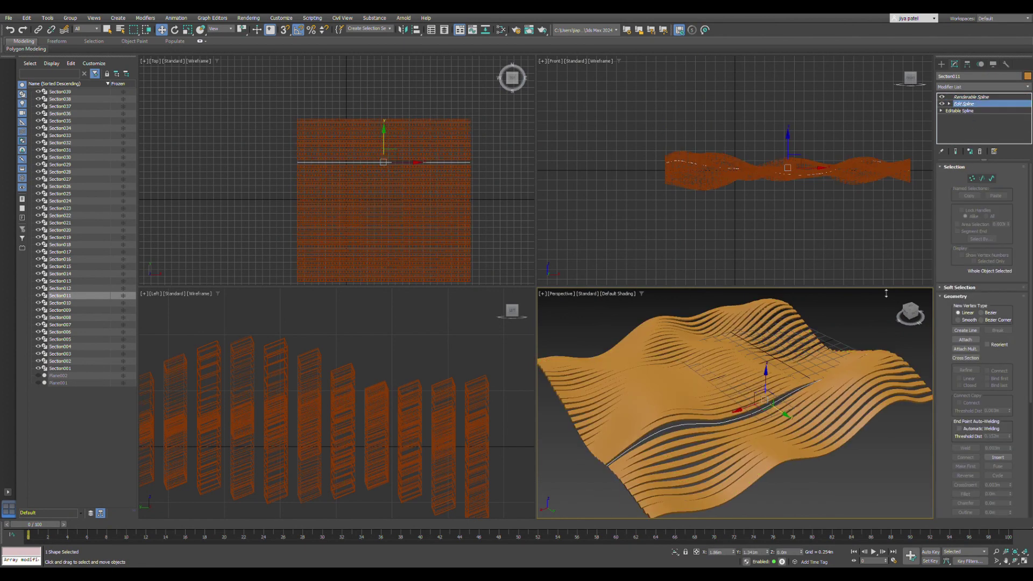
click(830, 344)
Step: Examine the finished wavy bar structure from several distances and angles in the perspective view
scroll(764, 384, down, 3)
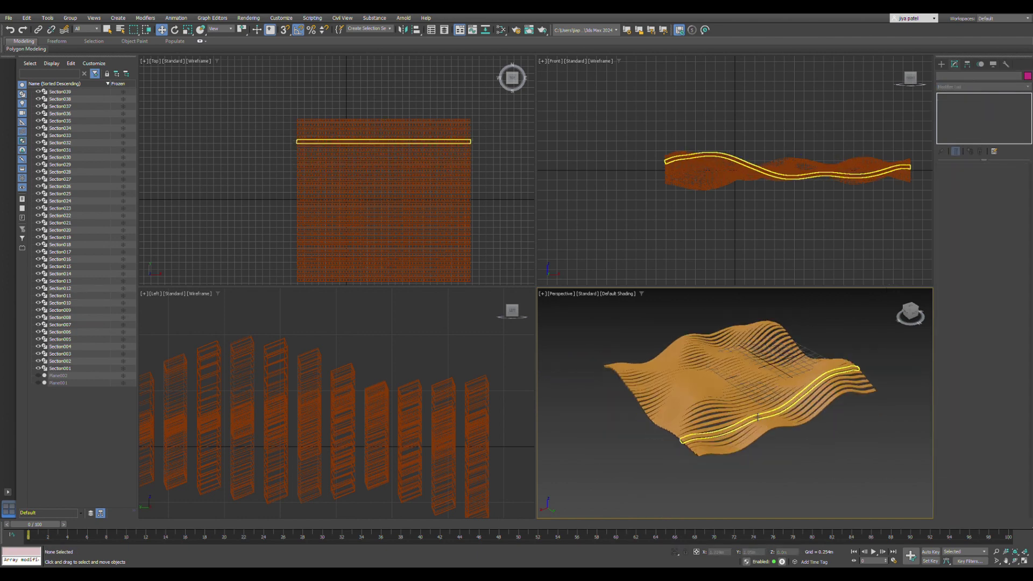
scroll(750, 391, up, 4)
mouse_move(743, 380)
alt+middle_down()
mouse_move(724, 425)
mouse_move(809, 356)
mouse_move(842, 351)
mouse_move(769, 403)
mouse_move(746, 447)
alt+middle_up()
alt+middle_drag(811, 394, 837, 397)
scroll(696, 389, up, 4)
scroll(766, 430, down, 5)
scroll(840, 396, up, 3)
scroll(837, 398, down, 3)
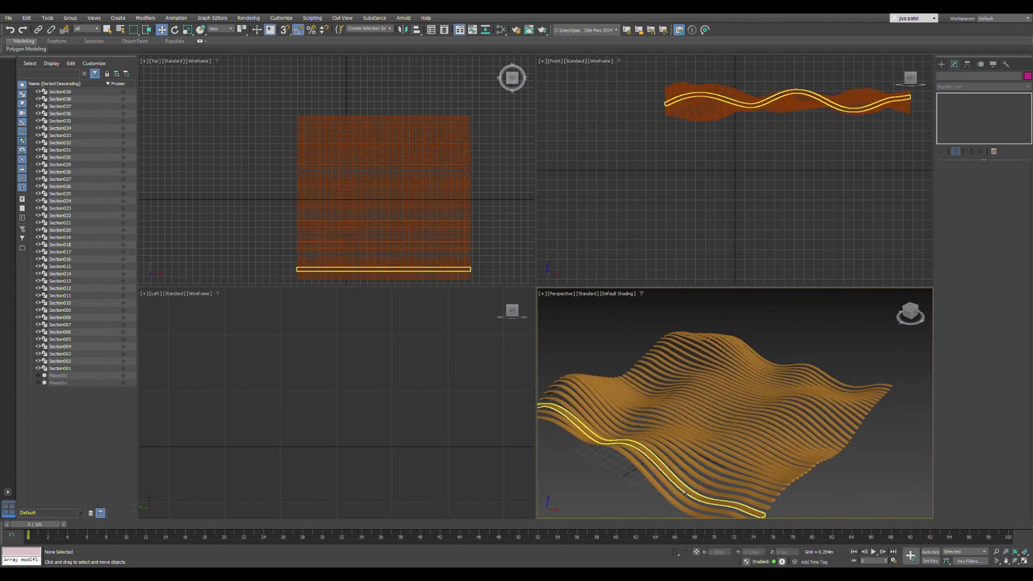